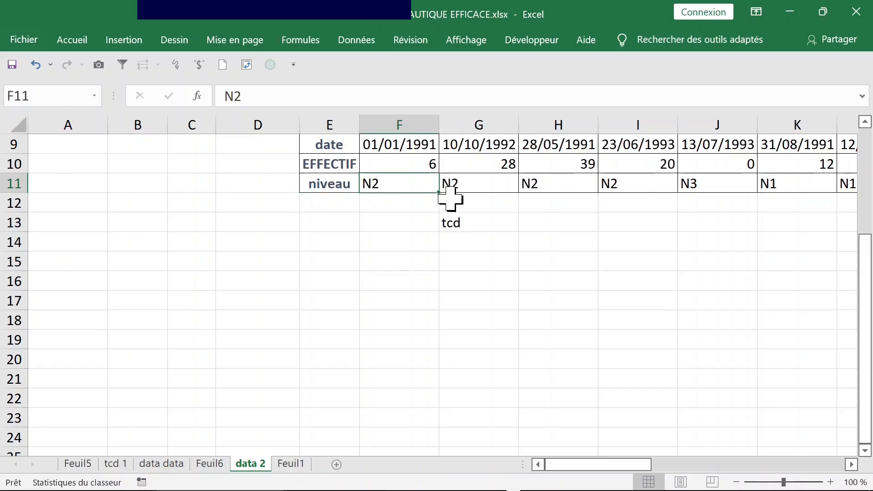
Examine how far the horizontal date, EFFECTIF and niveau table extends along row 9 of the data 2 sheet.
left_click(351, 143)
key("ctrl+Right")
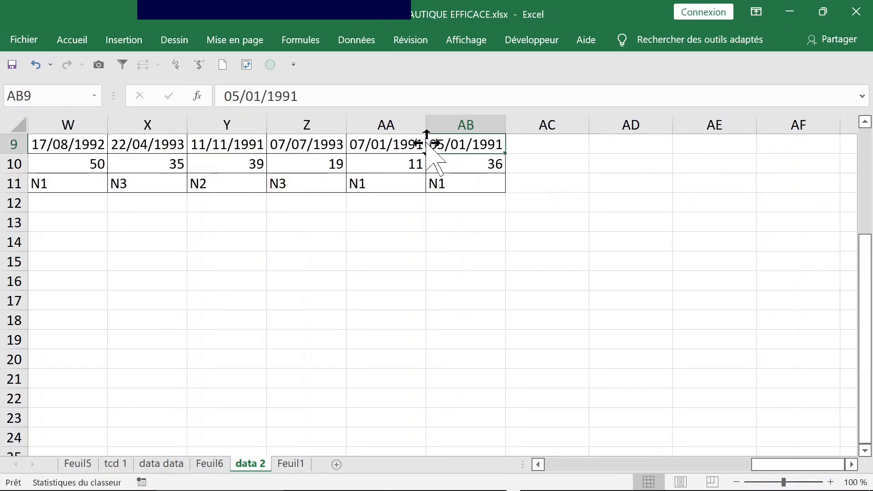
key("ctrl+Left")
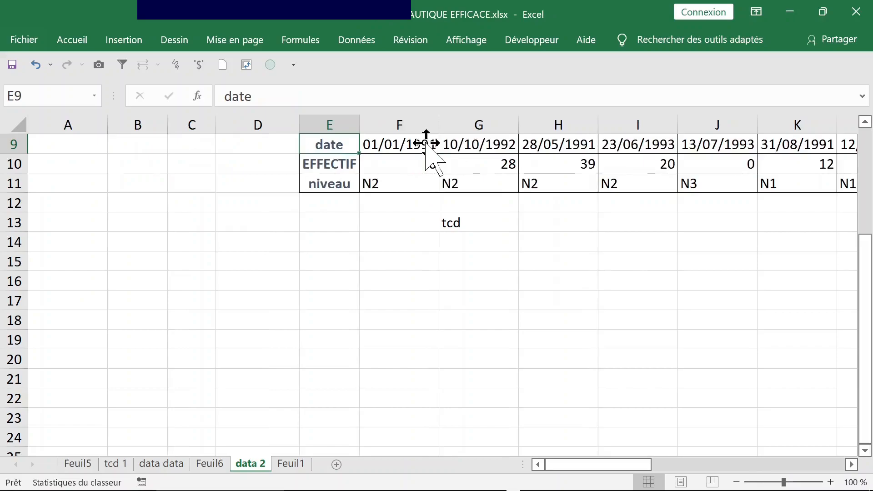
left_click(85, 126)
left_click(130, 122)
left_click(203, 122)
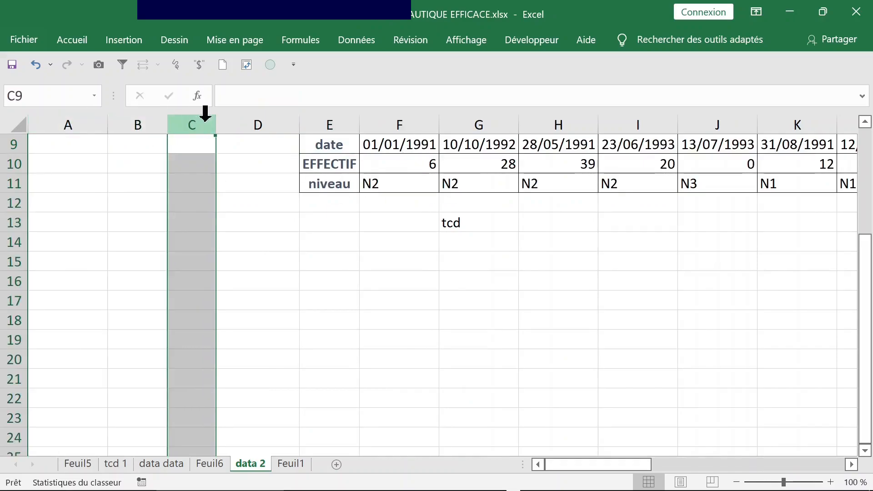
left_click(351, 162)
Copy the entire horizontal date, EFFECTIF and niveau table starting at E9.
left_click(344, 145)
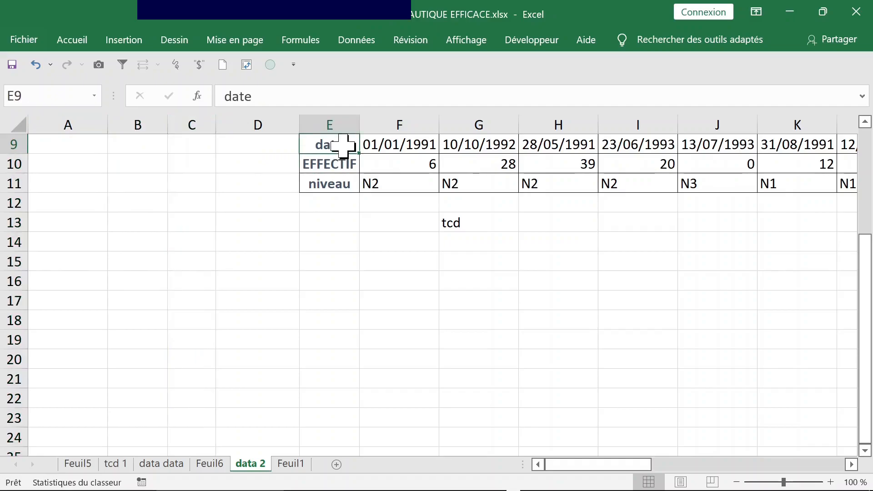
key("ctrl+shift+Right")
key("ctrl+shift+Down")
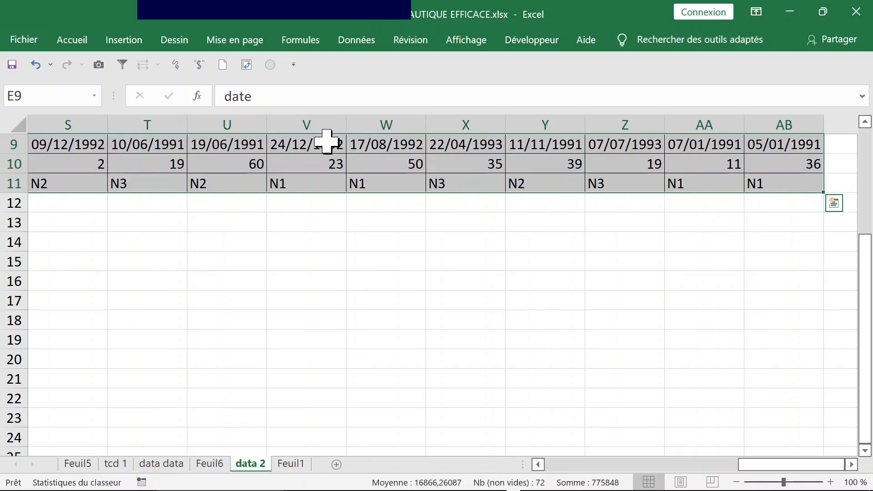
right_click(321, 145)
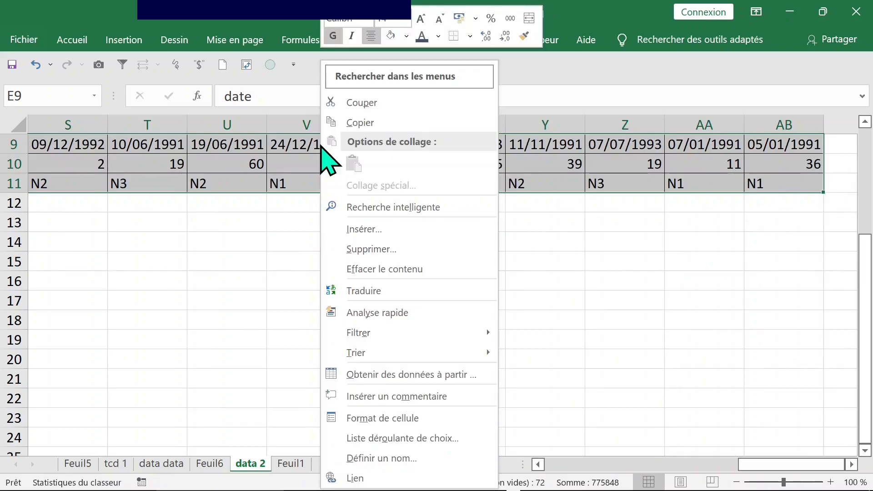
left_click(364, 123)
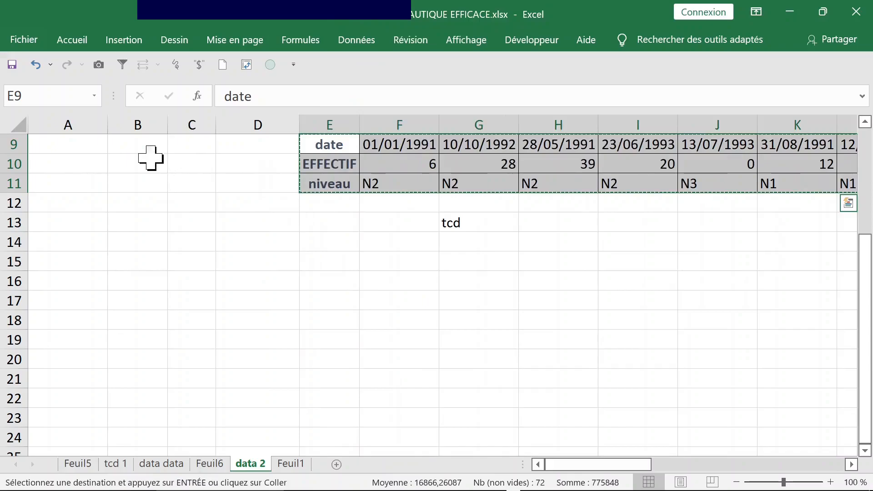
Paste the copied table at A1 using paste special with the Transposé option.
left_click(78, 145)
scroll(75, 146, "up", 3)
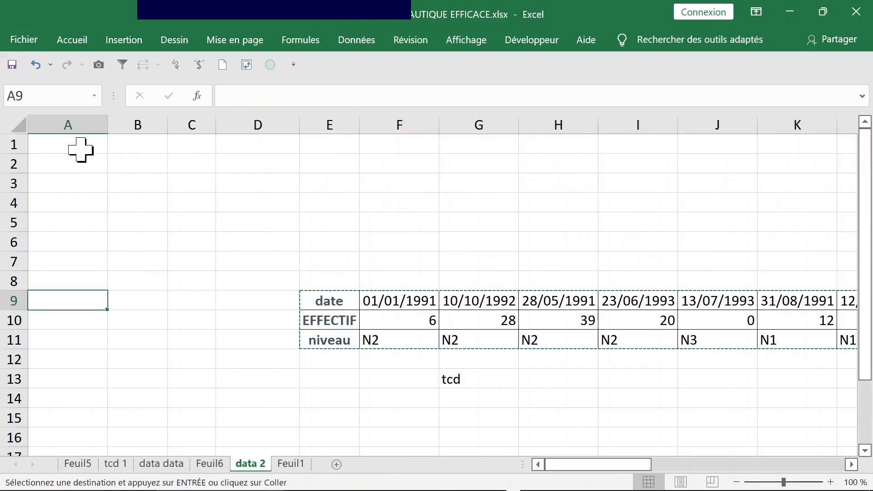
left_click(67, 142)
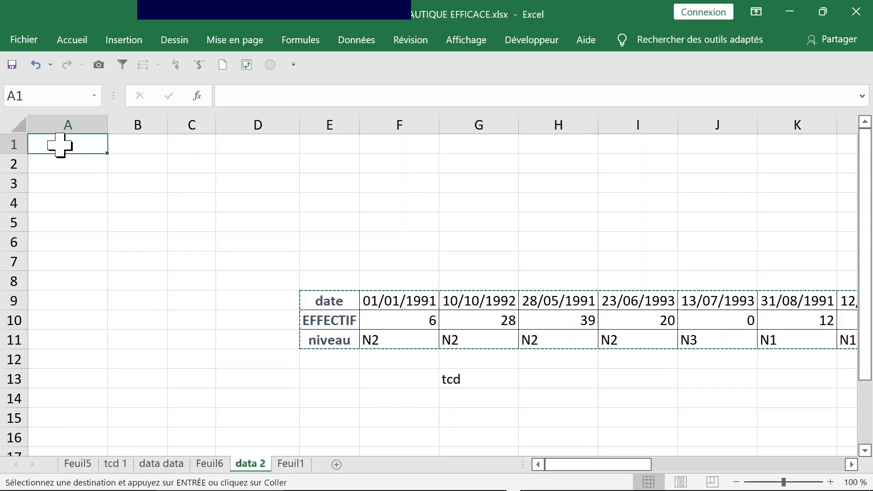
right_click(59, 145)
left_click(125, 208)
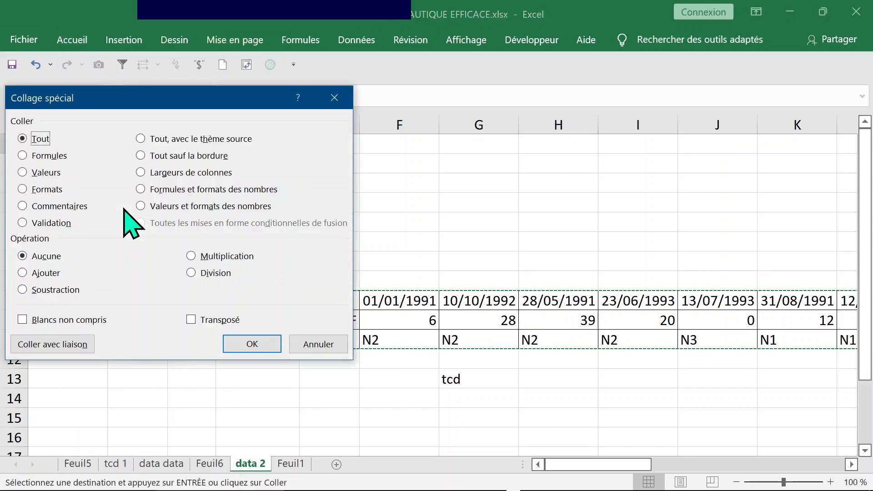
left_click(212, 321)
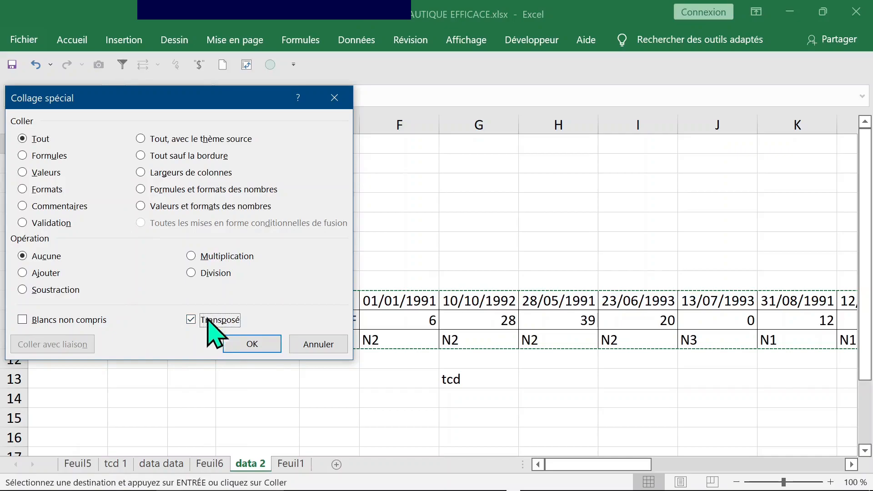
left_click(253, 345)
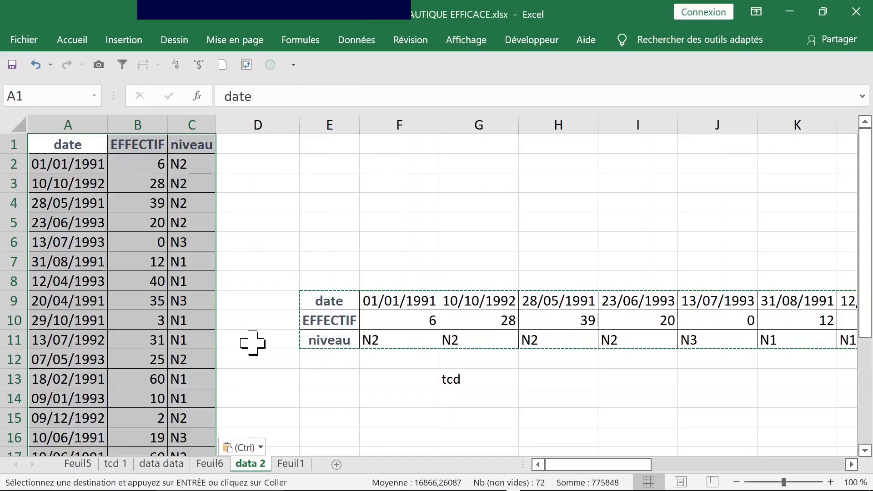
Compare the original table's row headings in column E with the column headings of the transposed table.
left_click(327, 306)
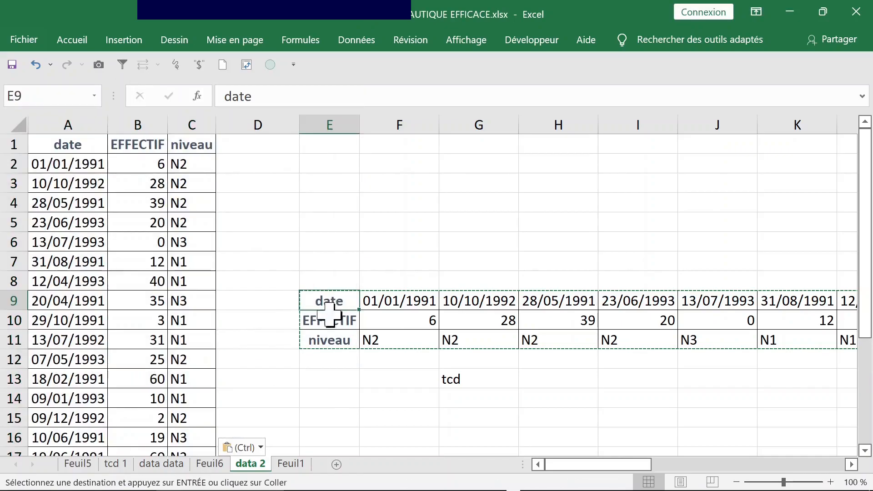
left_click(314, 321)
left_click(108, 206)
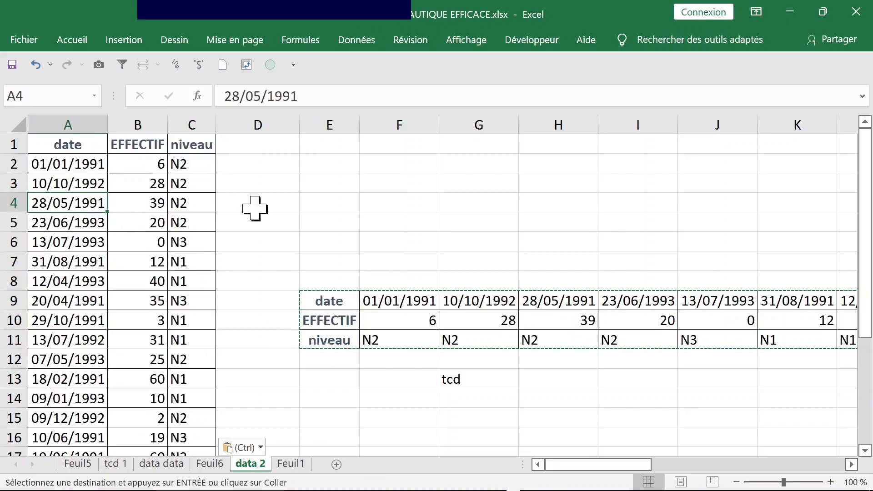
left_click(308, 120)
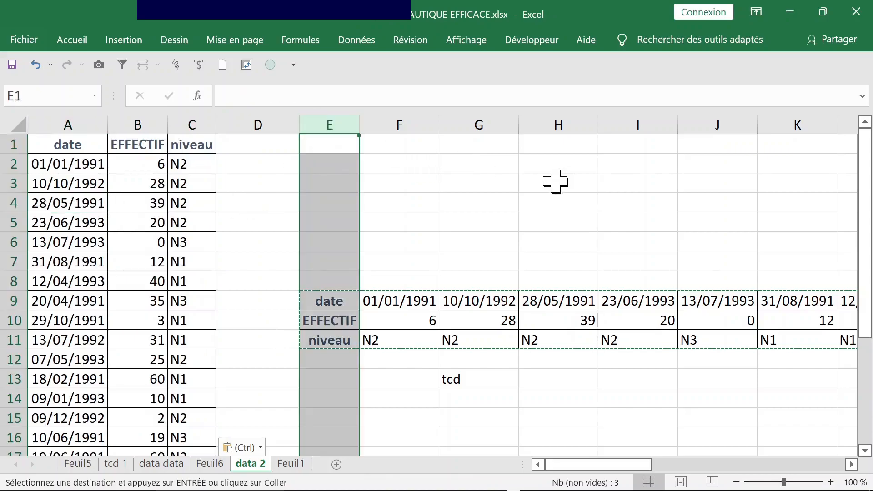
left_click(160, 220)
left_click_drag(89, 145, 181, 142)
left_click(146, 178)
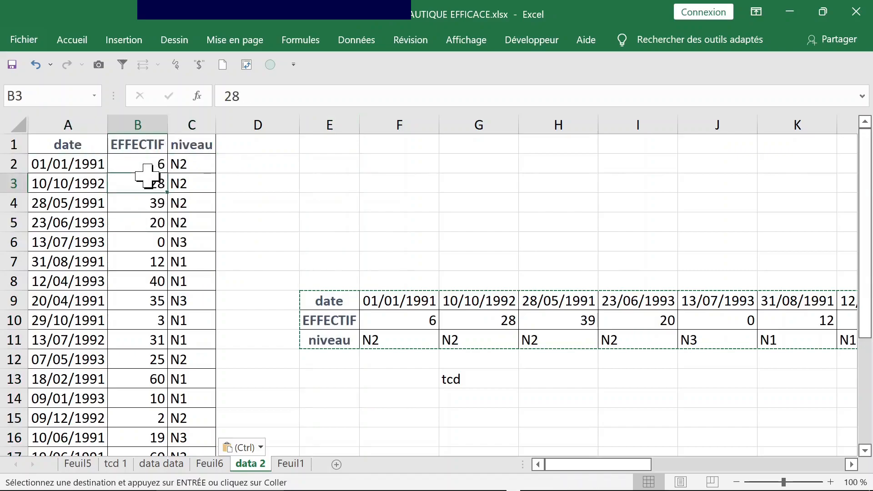
Fill the whole transposed table in columns A to C with the lightest blue theme colour.
key("ctrl+a")
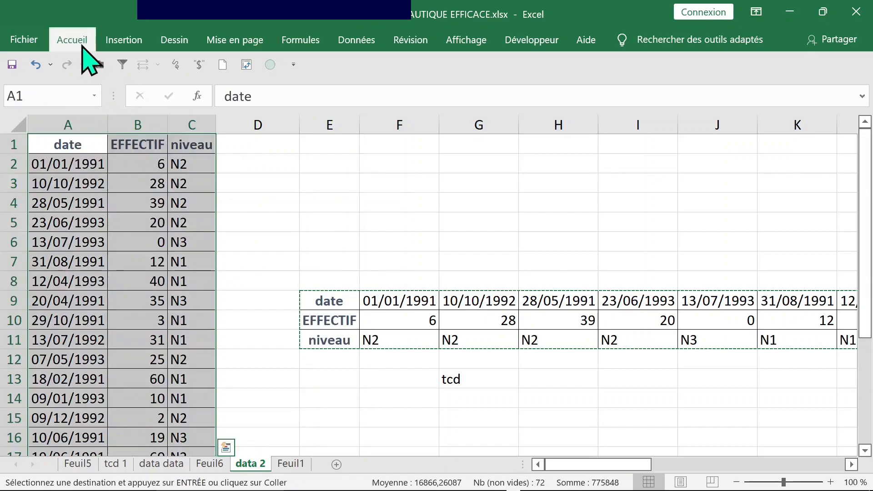
left_click(71, 40)
left_click(215, 95)
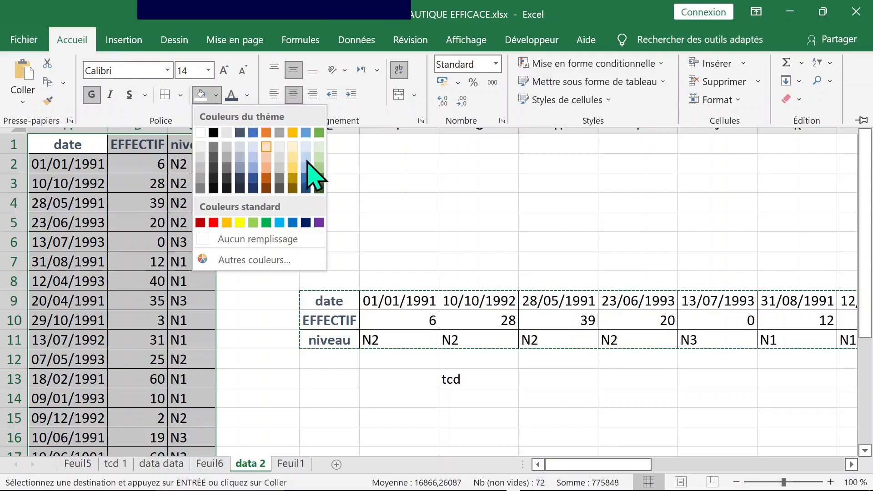
left_click(307, 147)
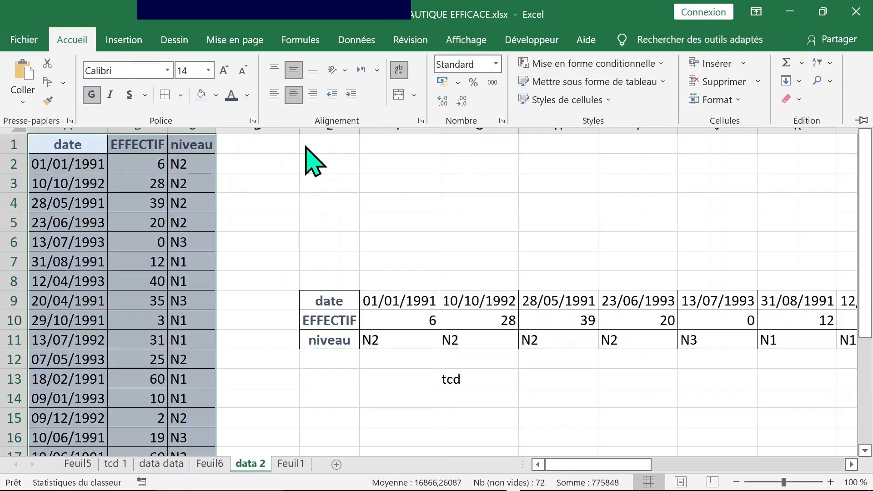
left_click(132, 196)
Create a pivot table from 'data 2'!$A$1:$C$24 on a new worksheet, with niveau as rows and the sum of EFFECTIF as values.
left_click(128, 188)
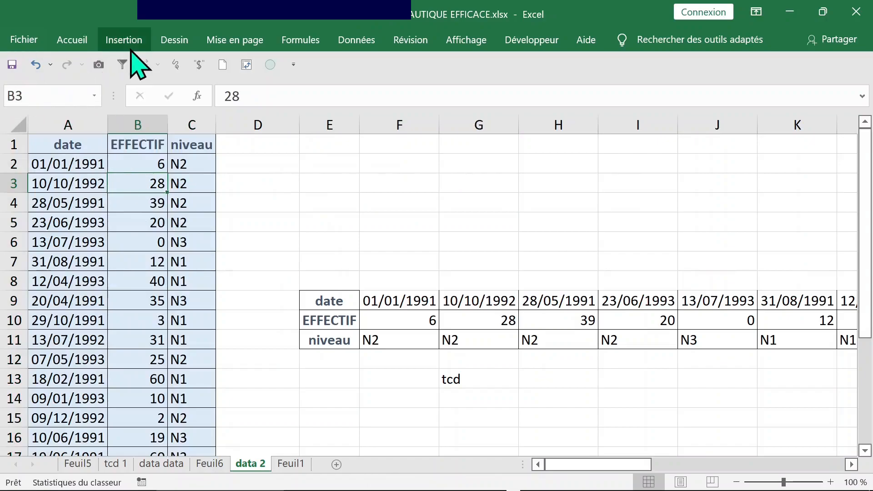
left_click(124, 40)
left_click(26, 79)
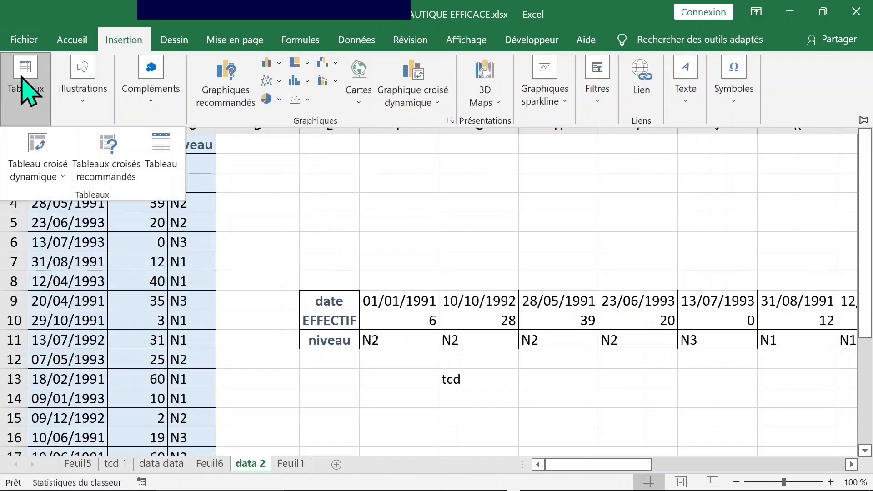
left_click(45, 139)
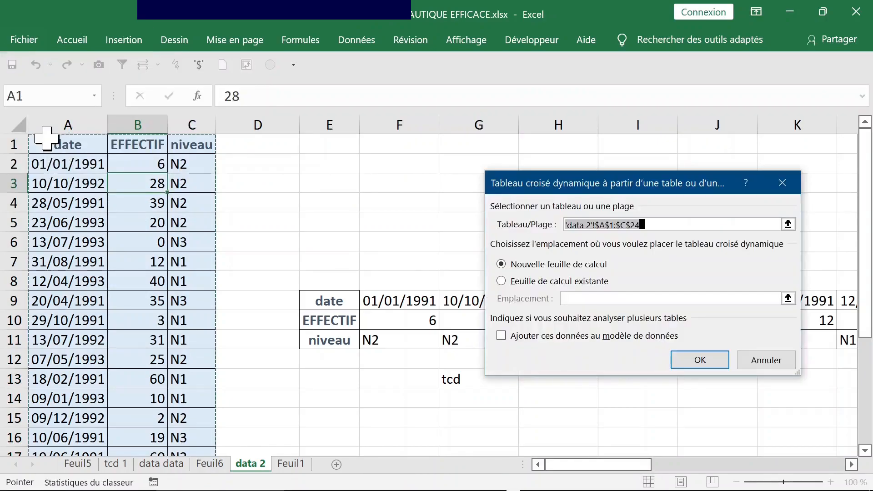
left_click(696, 362)
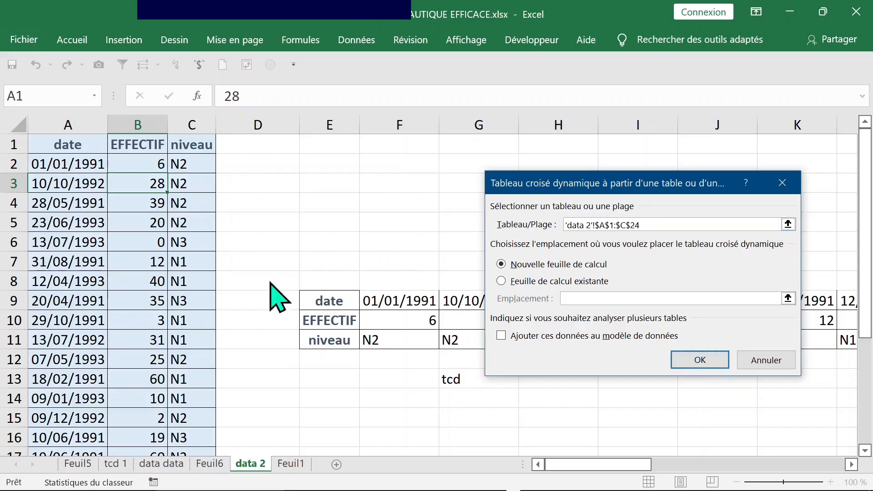
left_click(715, 359)
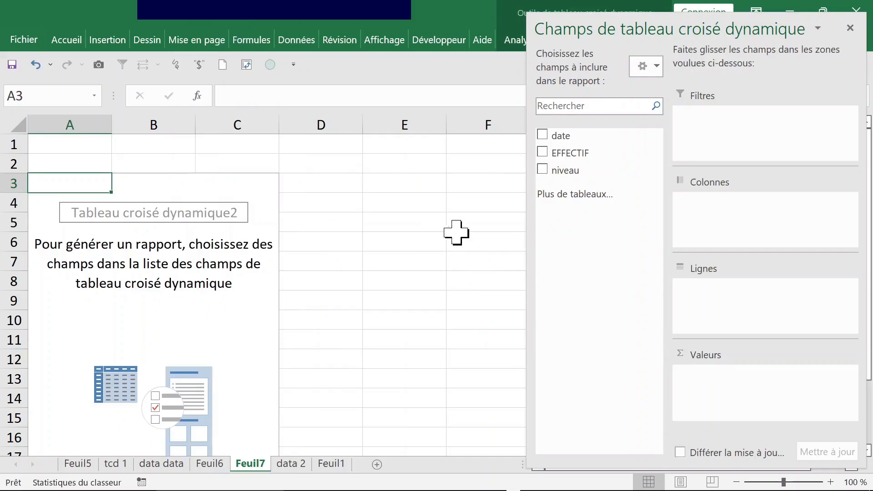
left_click(545, 154)
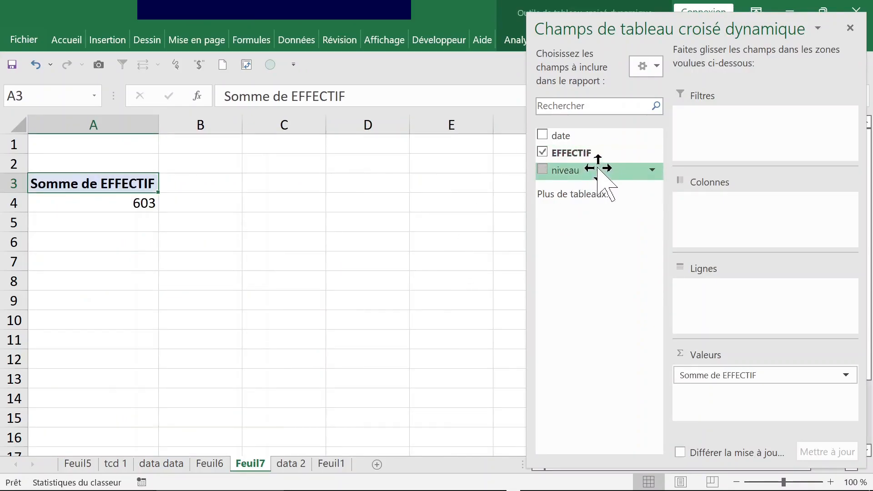
left_click(543, 170)
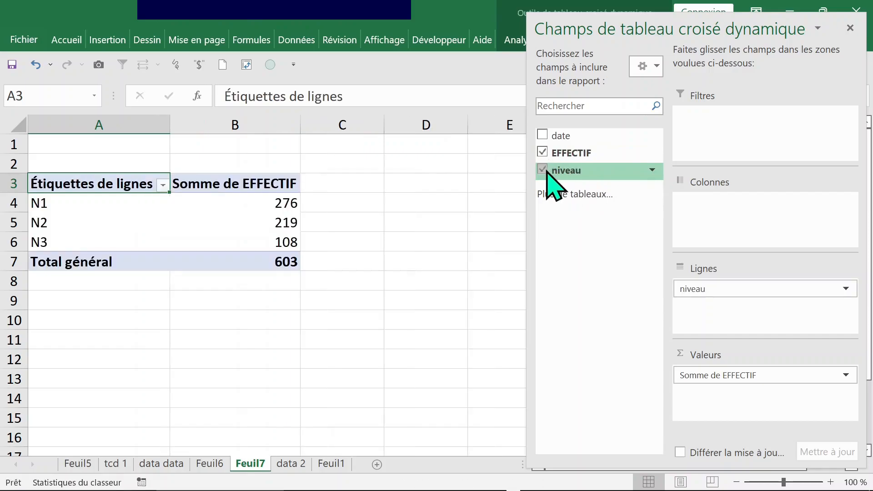
On the data 2 sheet, total the EFFECTIF column in B25 with =SOMME(B2:B24).
left_click(293, 464)
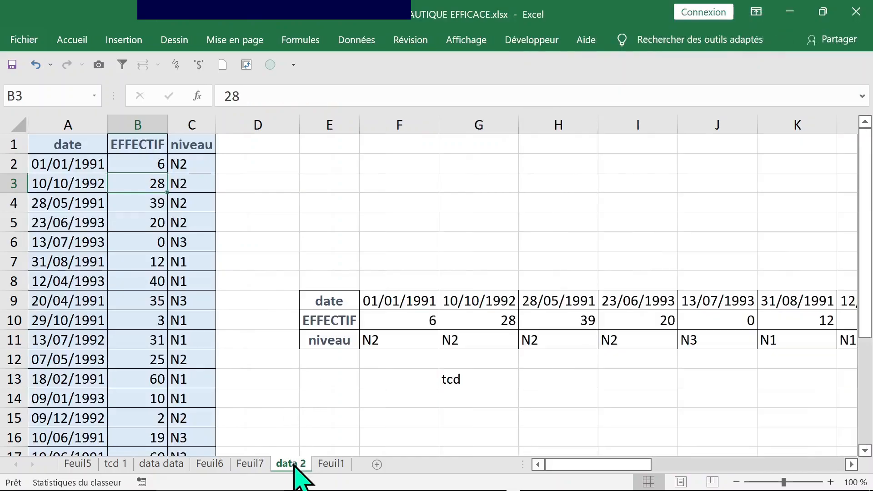
left_click(126, 259)
double_click(137, 267)
key("Escape")
left_click(137, 273)
left_click(132, 268)
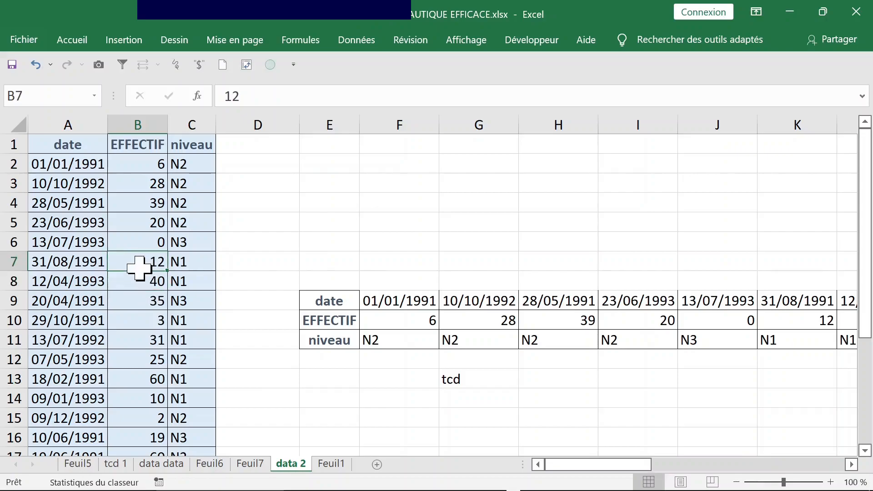
double_click(138, 271)
left_click(155, 326)
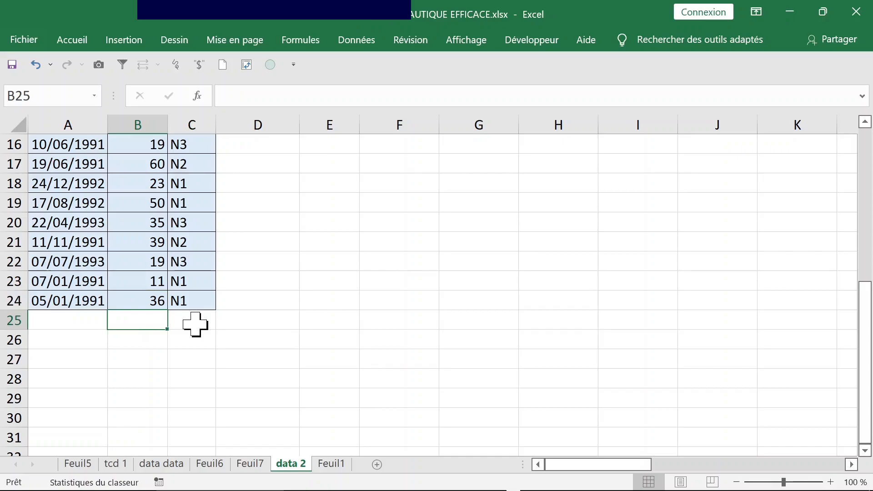
key("alt+equal")
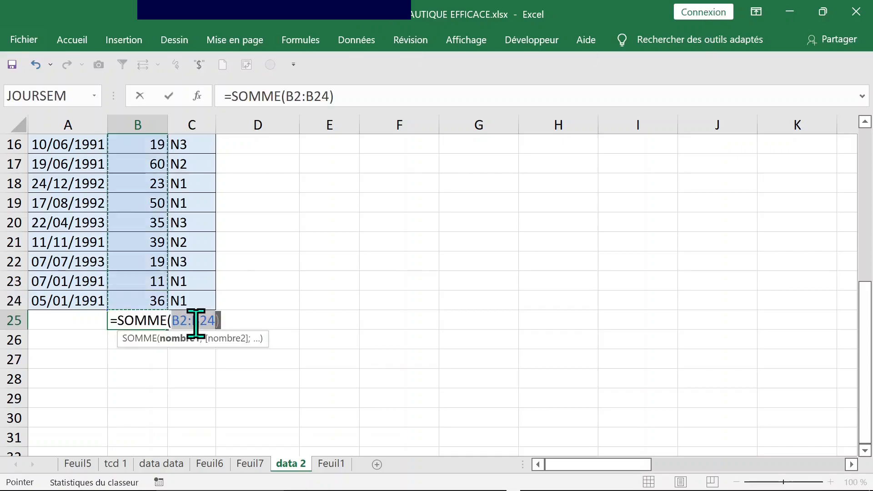
key("Return")
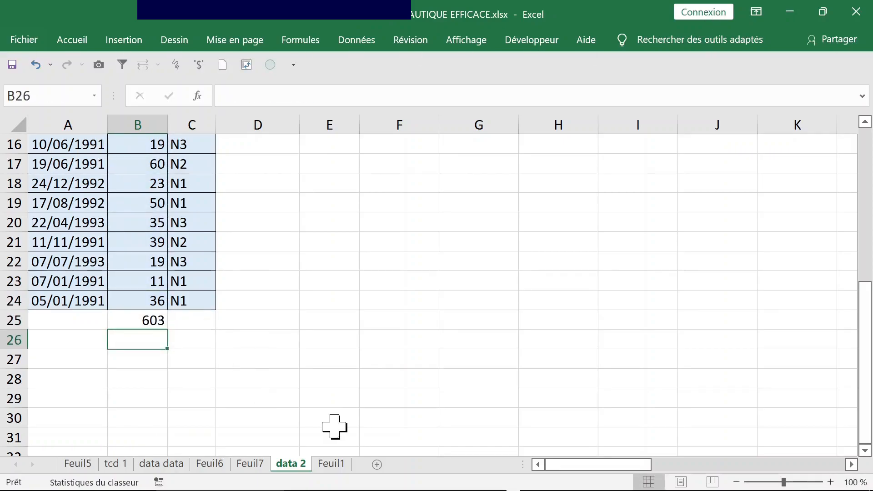
Check the pivot table's grand total on Feuil7 against the column sum and close the pivot table field list.
left_click(255, 463)
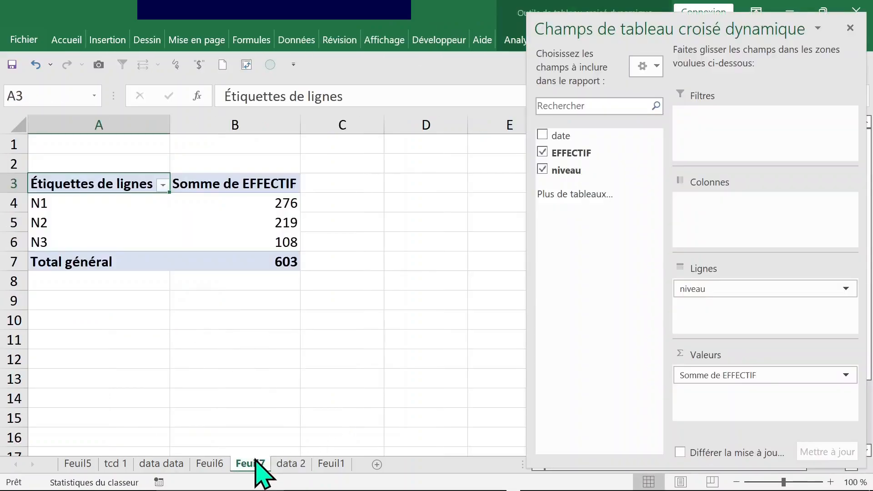
left_click(267, 261)
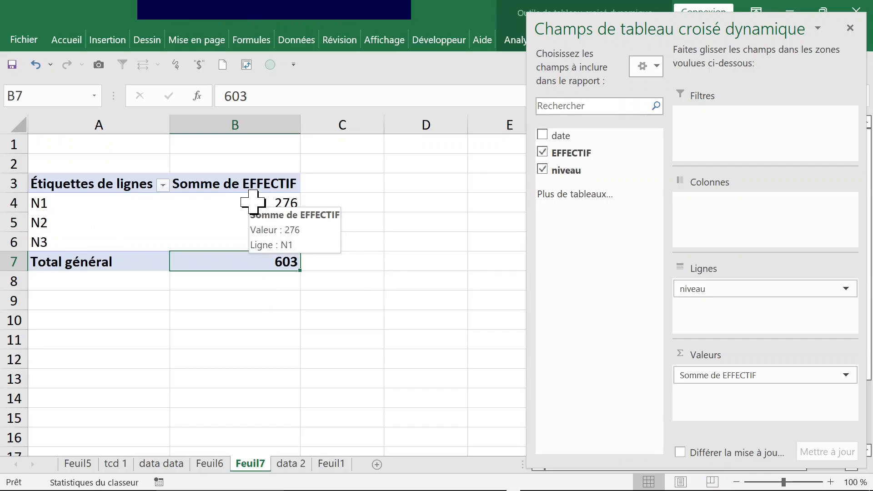
left_click(72, 202)
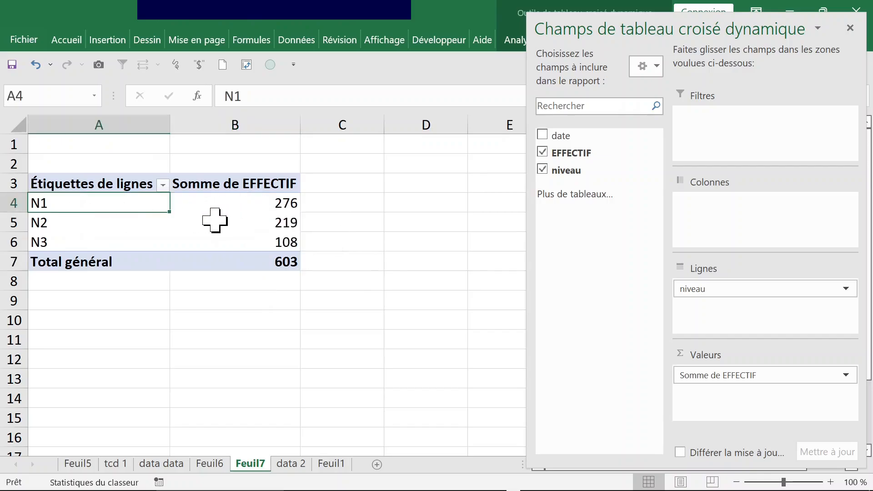
left_click(849, 25)
left_click(243, 186)
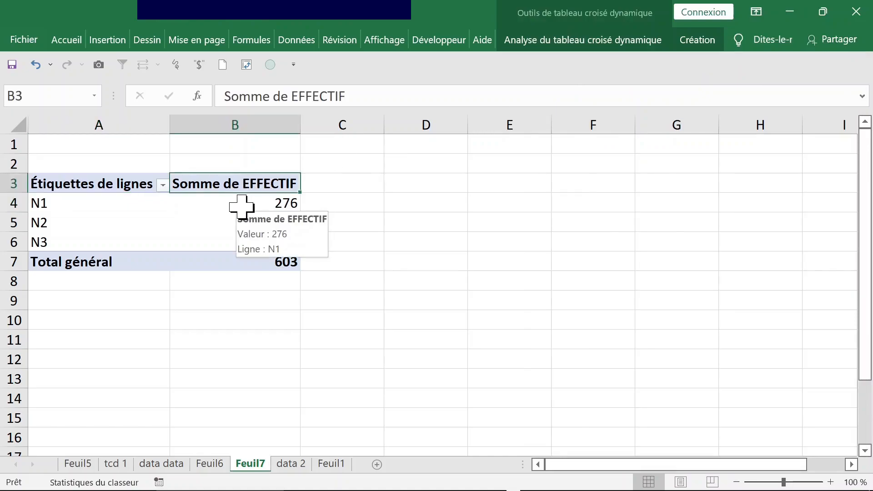
Compare the EFFECTIF sums for N1, N2 and N3 on Feuil7 with the source rows on data 2.
left_click(240, 203)
left_click(238, 224)
left_click(240, 238)
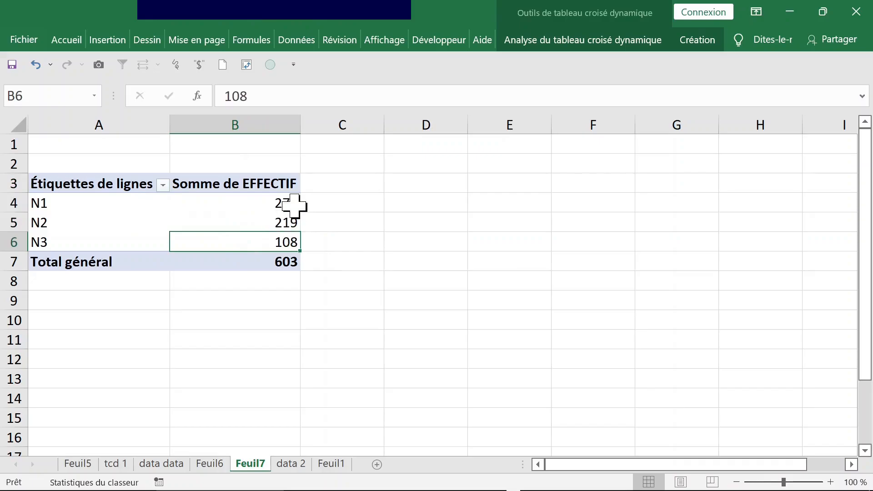
left_click(294, 464)
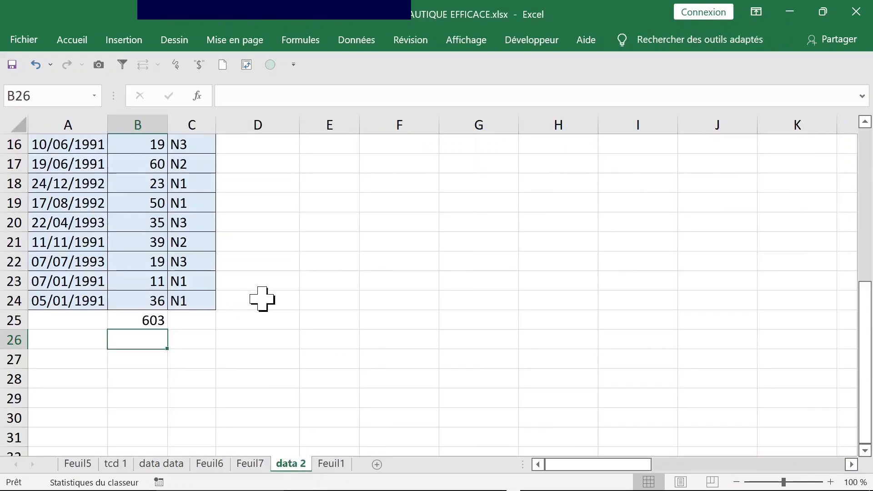
left_click(103, 280)
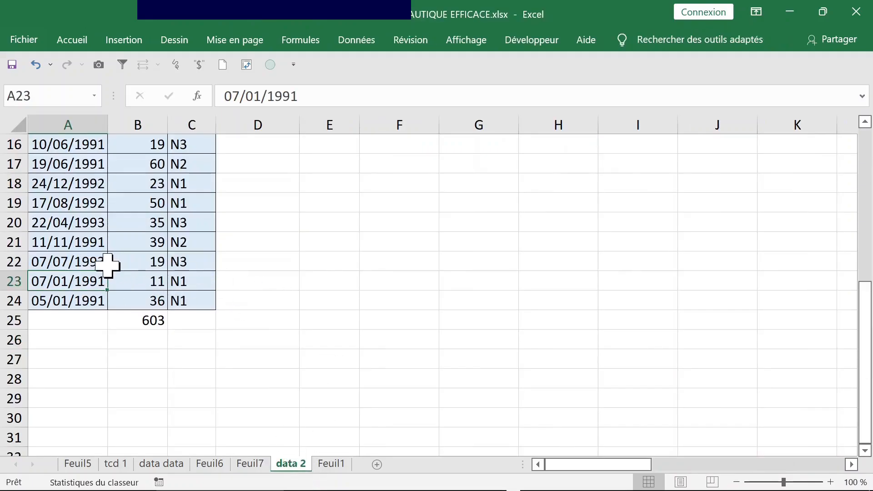
left_click(251, 464)
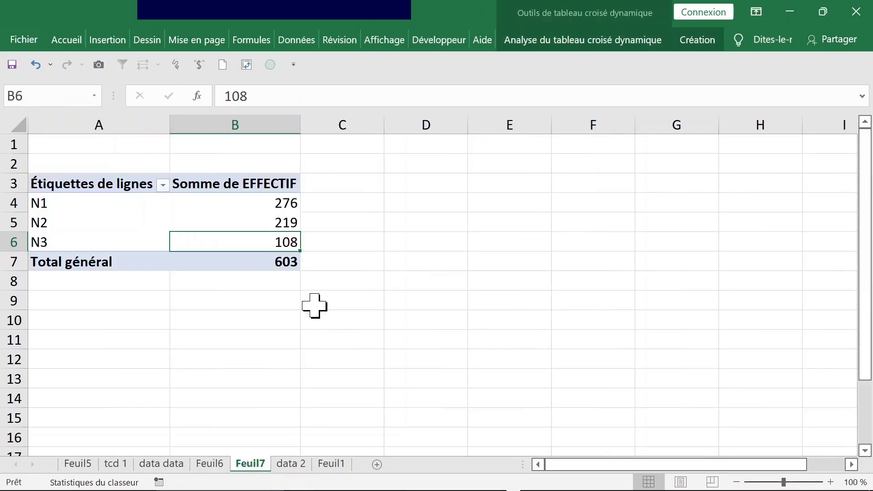
Reopen the pivot table field list and add EFFECTIF three more times to the values area.
right_click(264, 207)
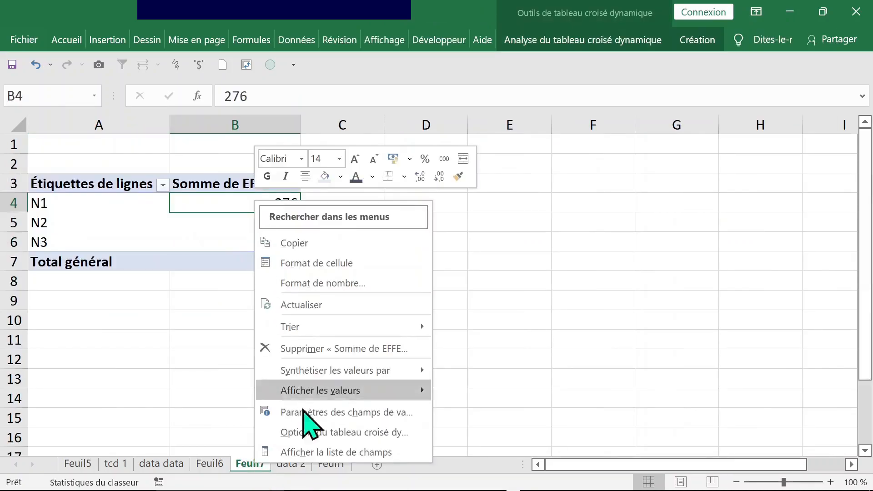
left_click(328, 452)
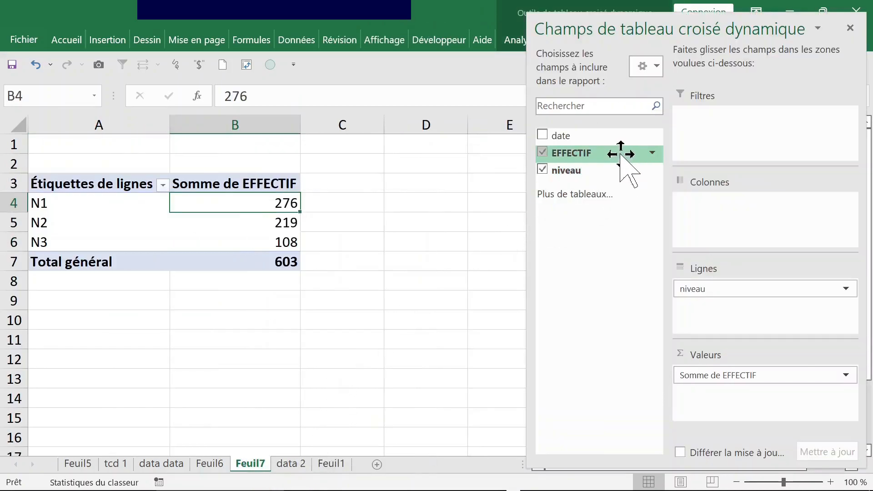
left_click_drag(587, 155, 745, 393)
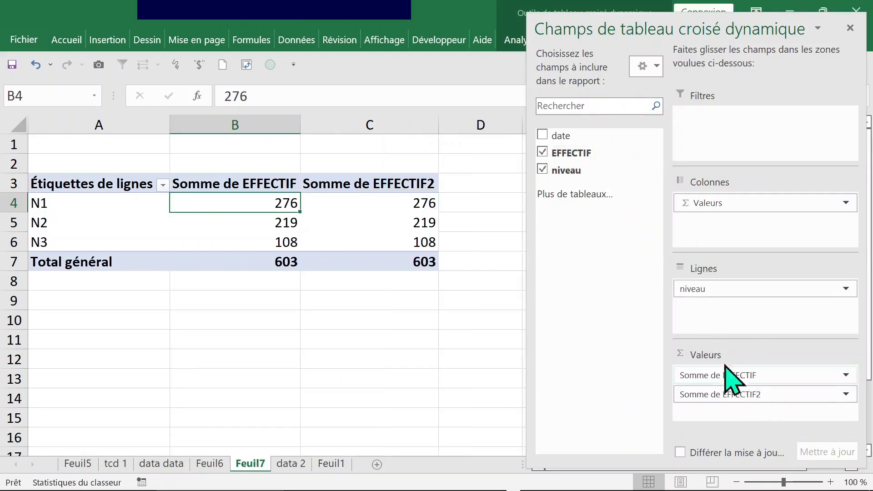
left_click_drag(584, 155, 735, 414)
left_click_drag(588, 154, 745, 390)
left_click(430, 361)
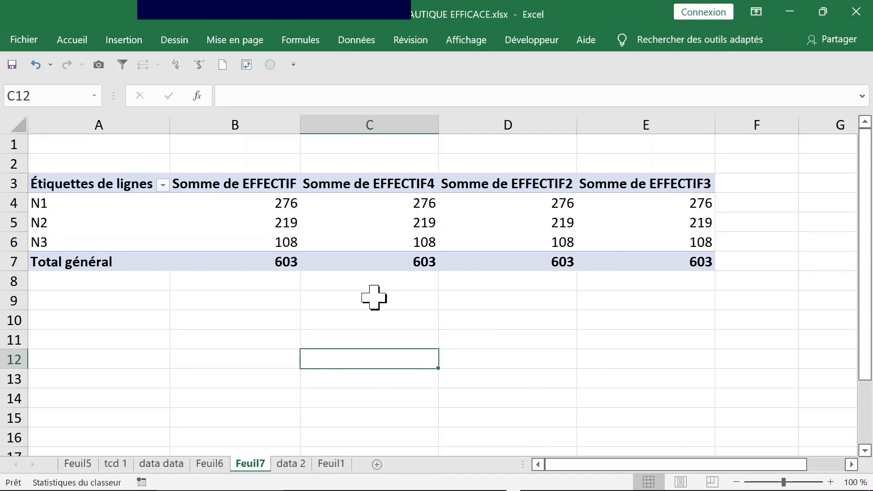
Rename the value header in C3 as max and the one in D3 as min.
left_click(236, 179)
left_click(371, 183)
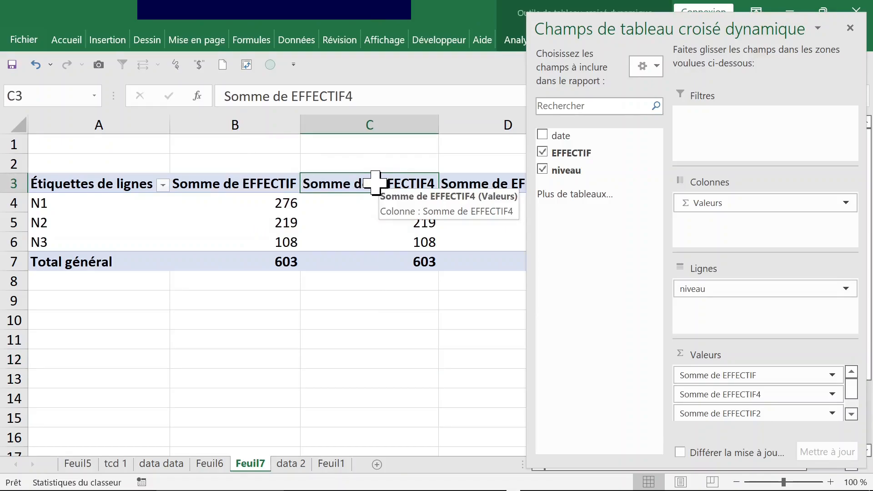
type("ma")
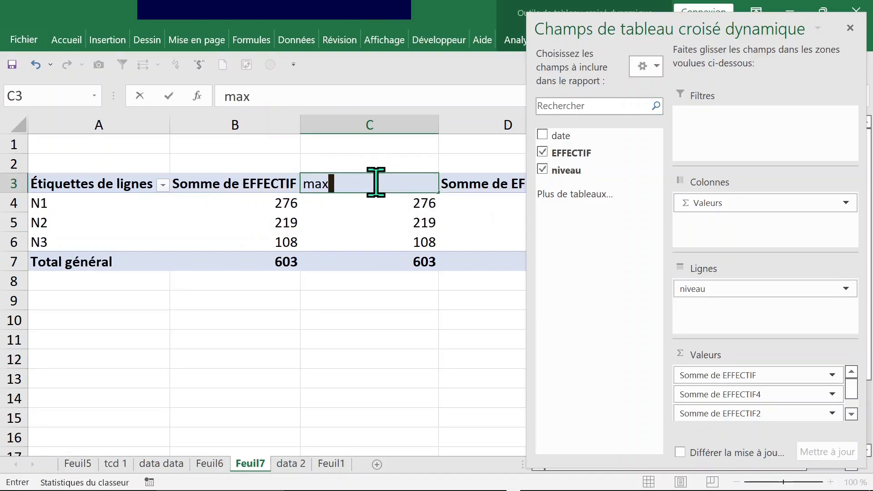
type("x")
left_click(457, 183)
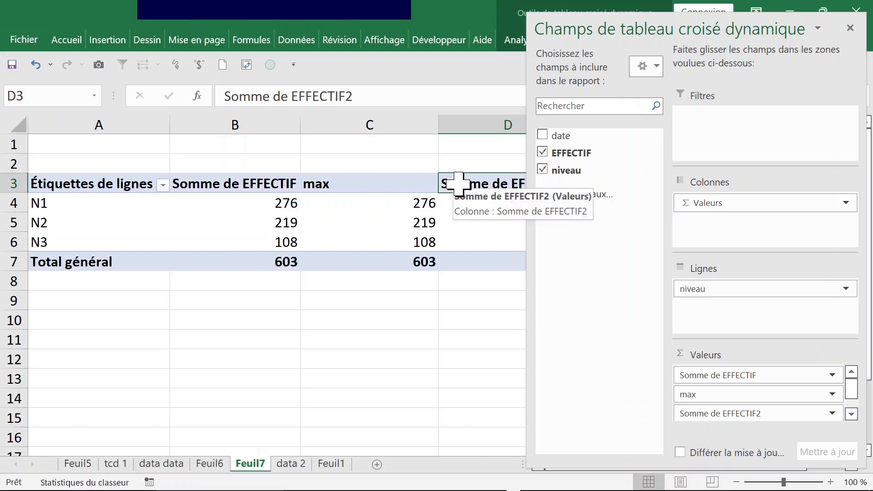
type("min")
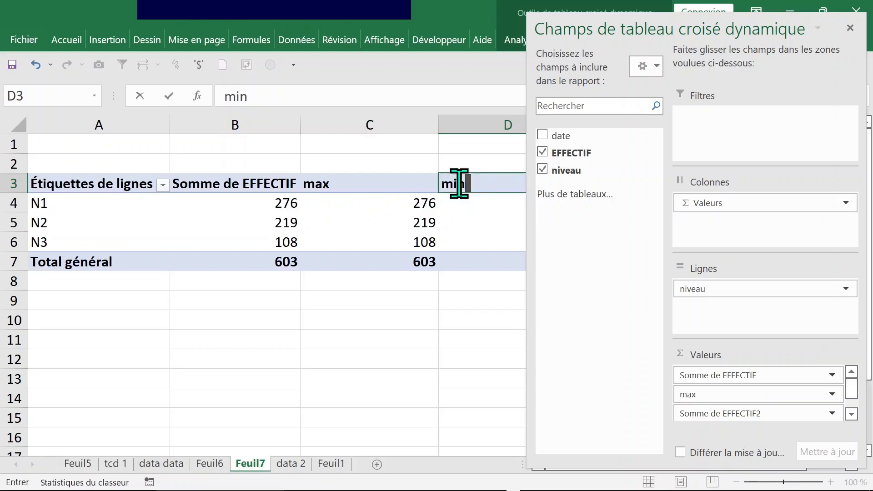
left_click(412, 212)
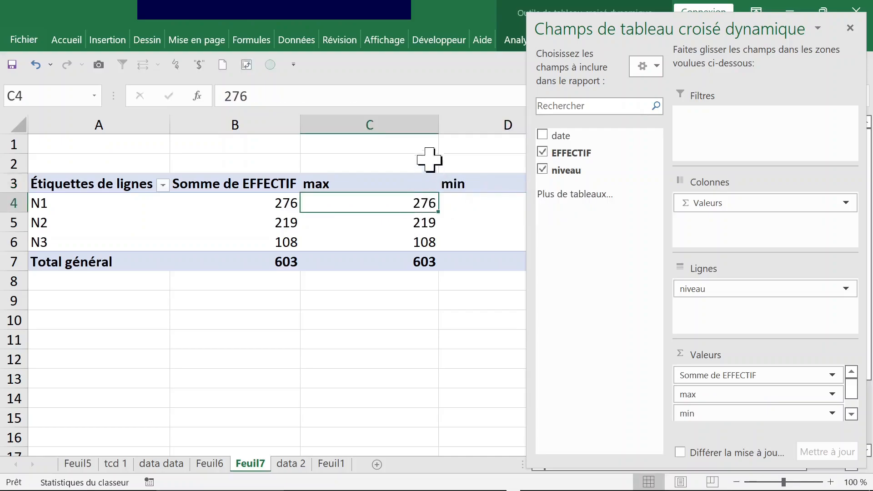
Autofit the widths of columns C and D and rename the value header in E3 as moyenne.
double_click(435, 128)
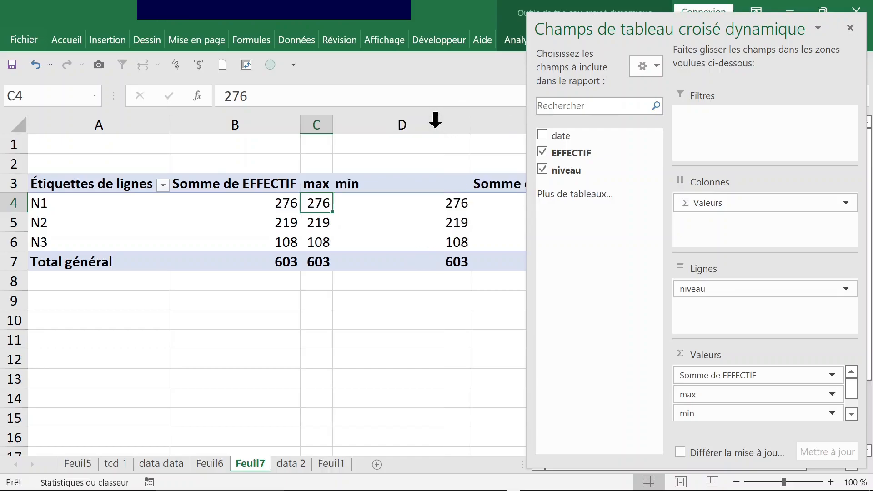
double_click(470, 128)
left_click(433, 179)
left_click(426, 185)
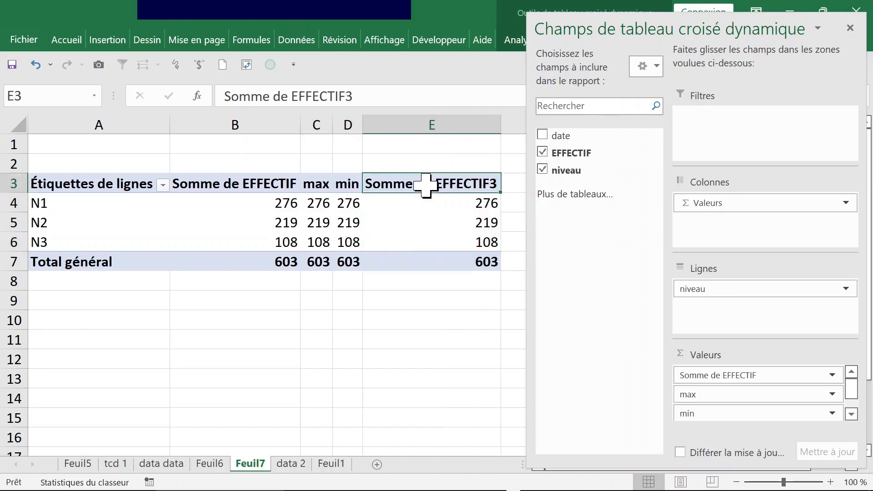
type("moyenne")
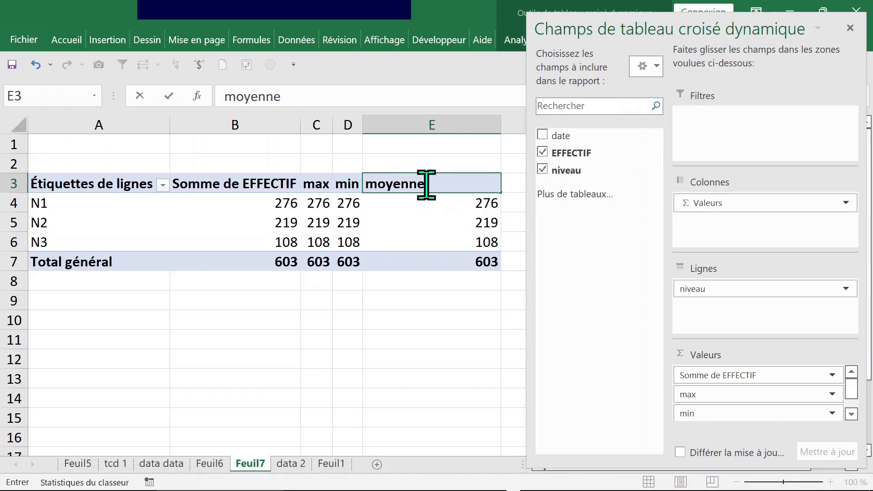
key("Return")
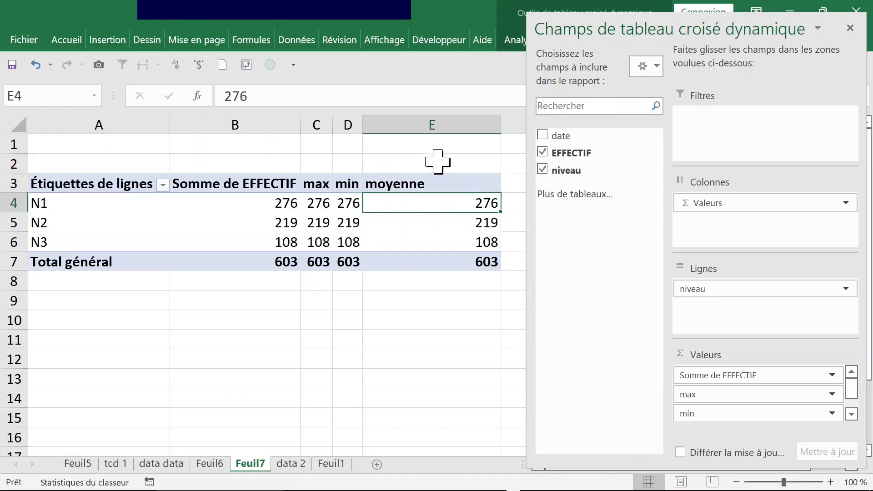
Summarize the EFFECTIF value field in column C by Max. and close the pivot table field list.
left_click(313, 202)
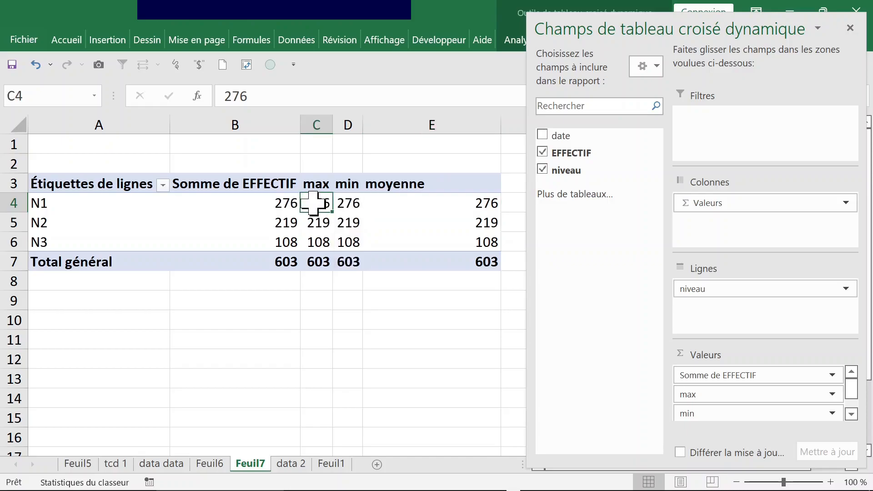
left_click(350, 204)
left_click(320, 182)
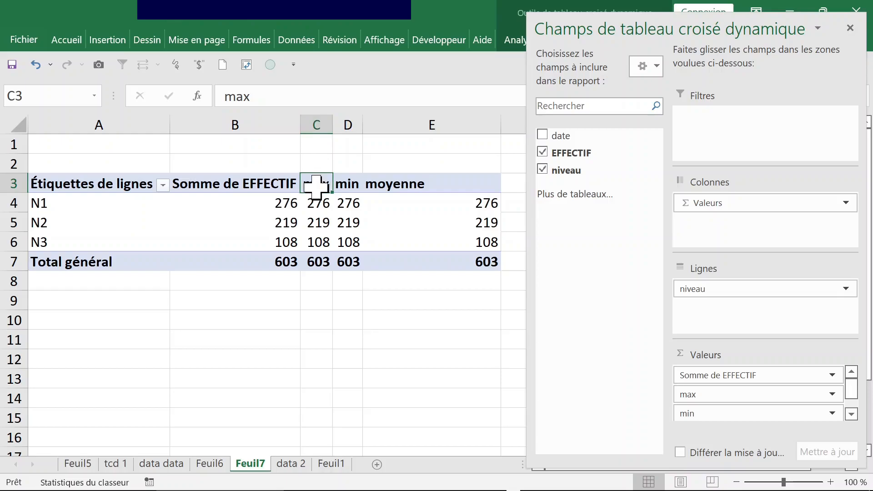
double_click(317, 184)
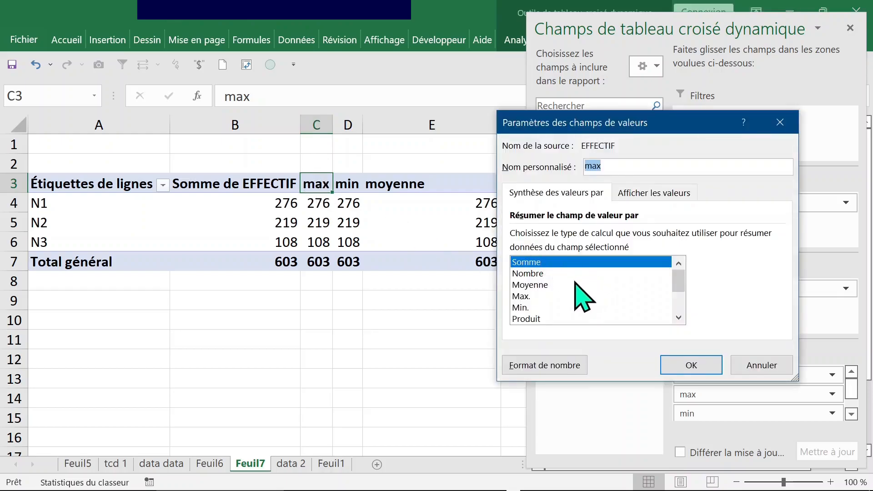
left_click(566, 296)
left_click(701, 365)
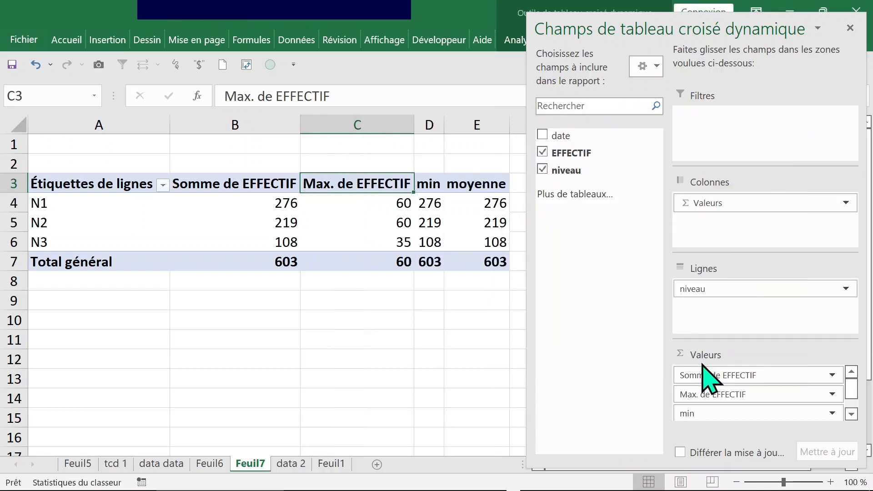
left_click(851, 27)
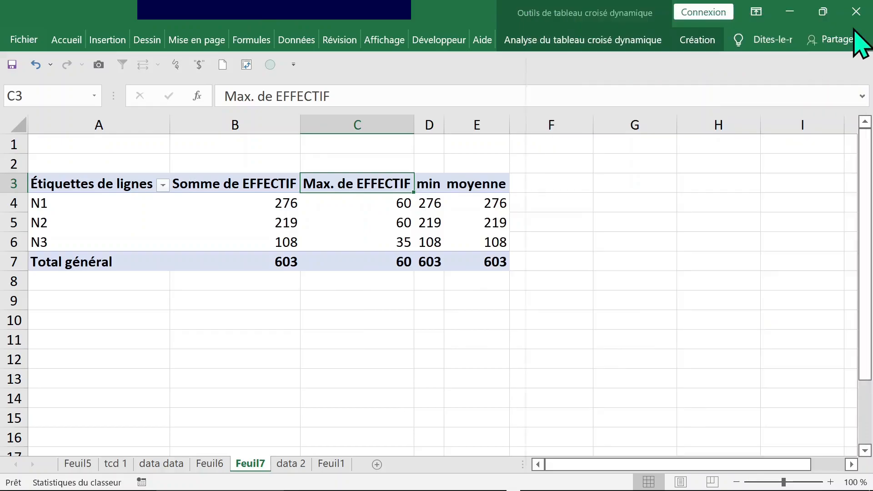
Summarize the EFFECTIF value field in column D by Min.
left_click(430, 183)
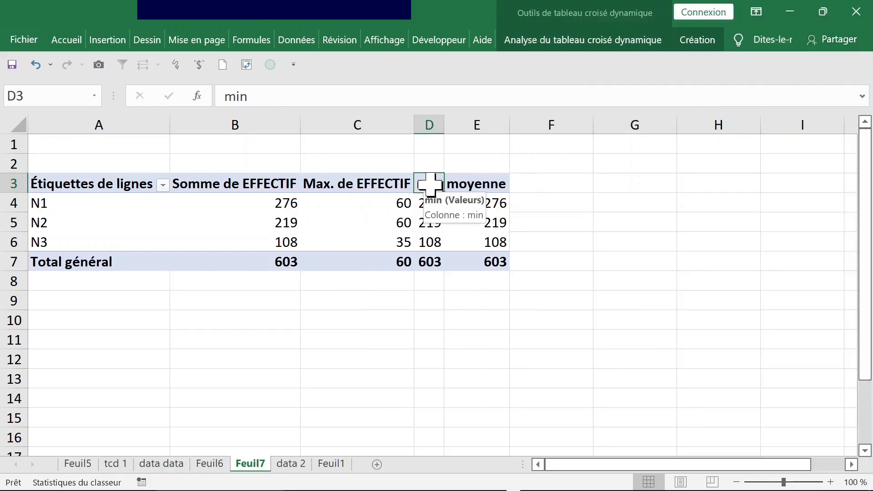
double_click(430, 184)
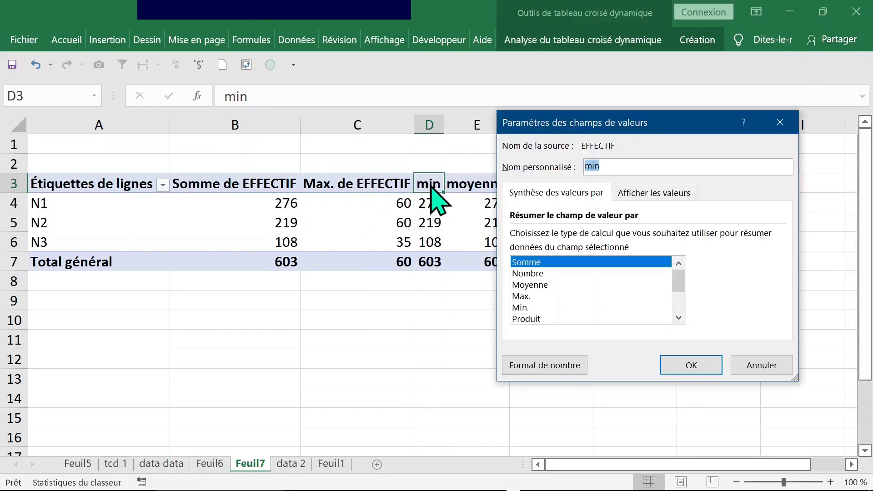
left_click(527, 309)
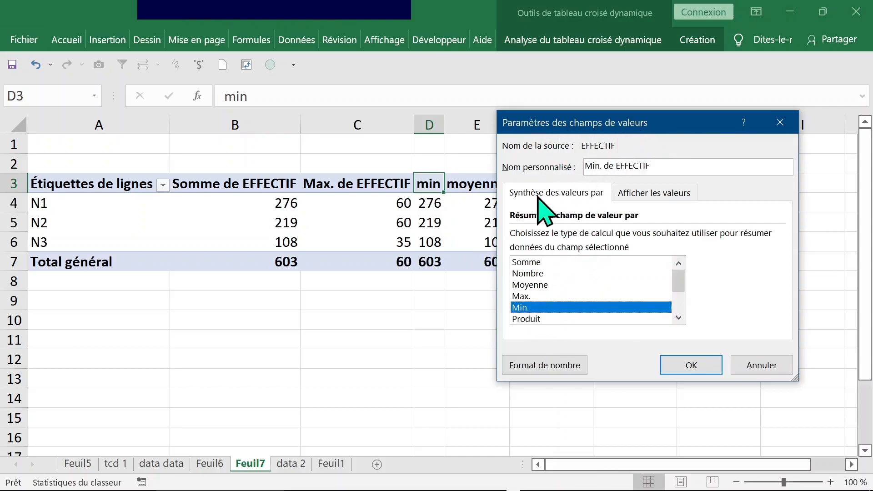
left_click(695, 366)
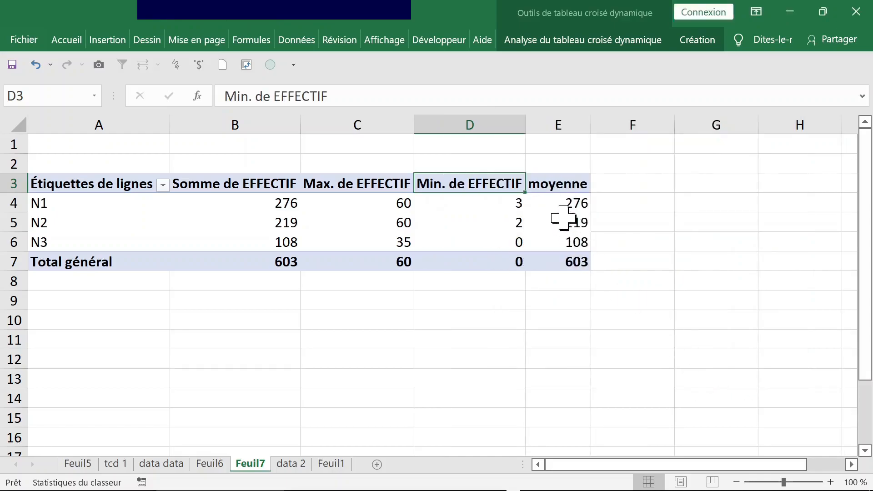
Summarize the EFFECTIF value field in column E by Moyenne.
left_click(561, 191)
double_click(561, 183)
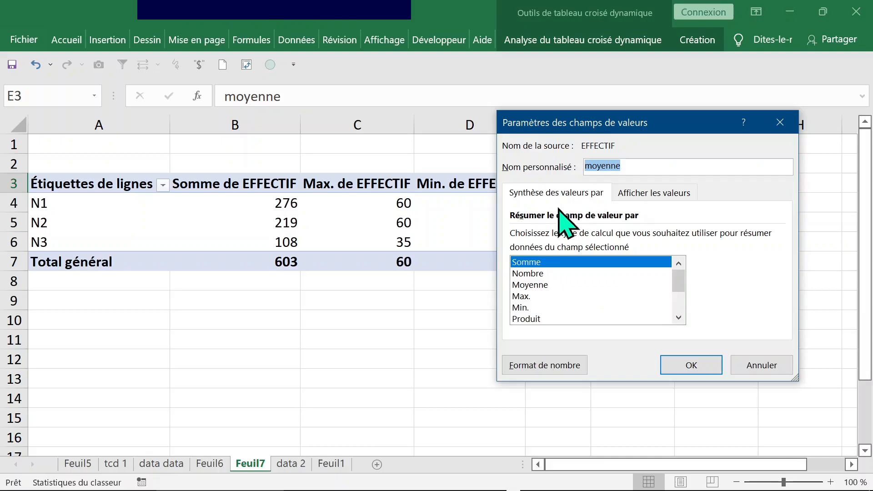
left_click(542, 285)
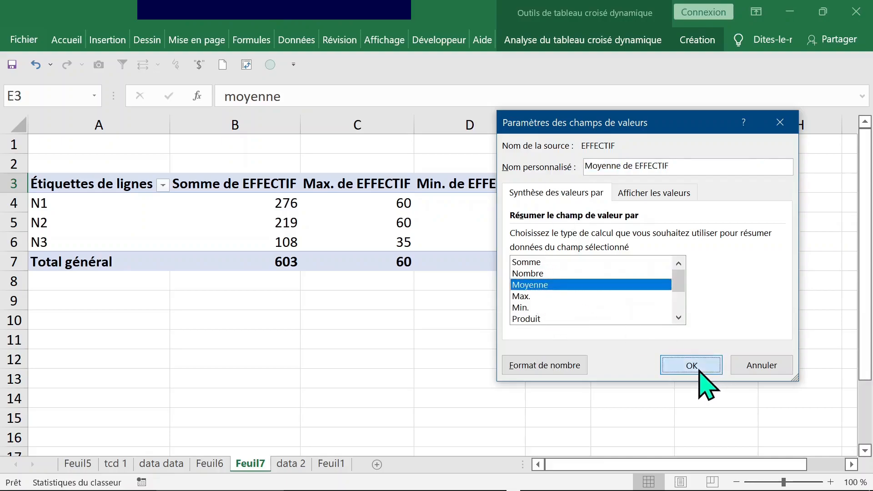
left_click(692, 366)
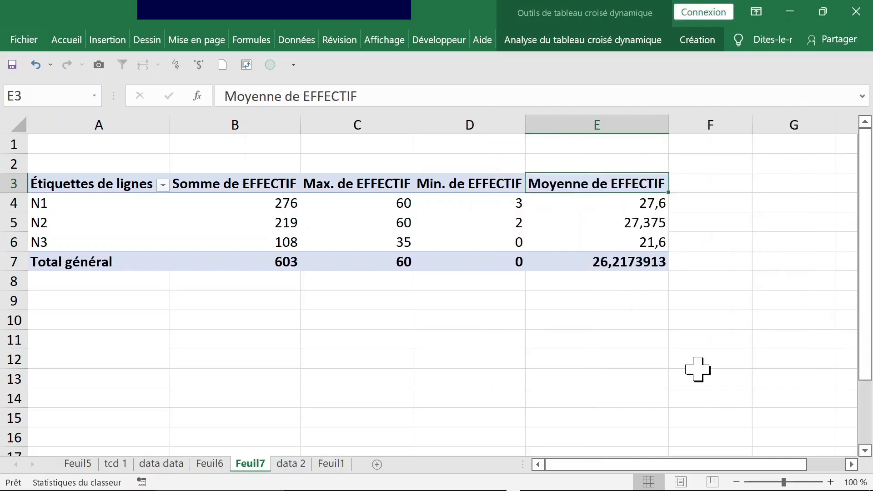
left_click(658, 225)
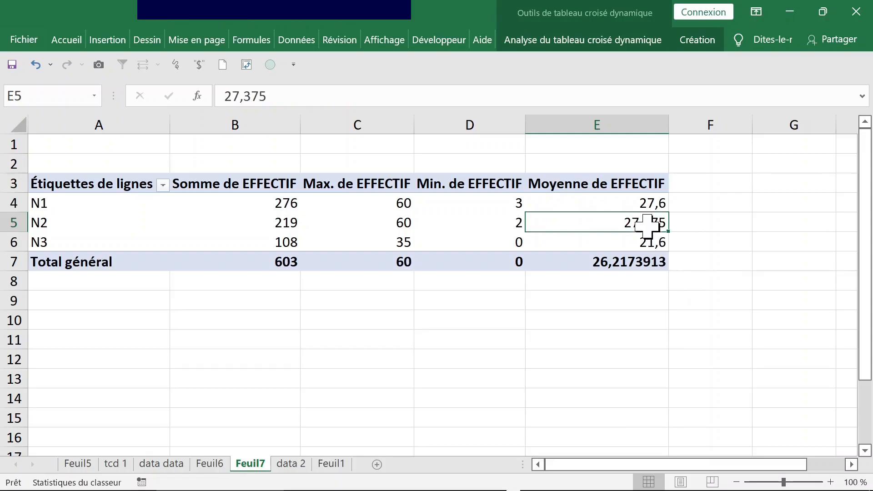
left_click(641, 264)
left_click(630, 205)
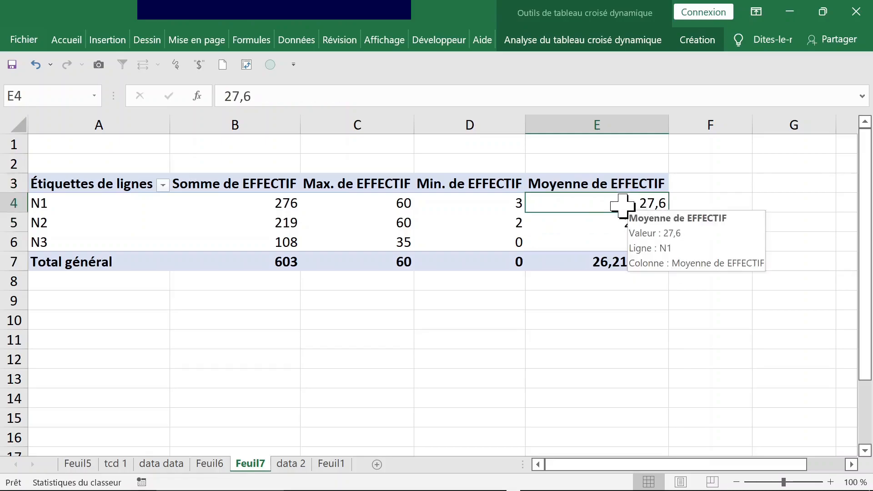
right_click(624, 207)
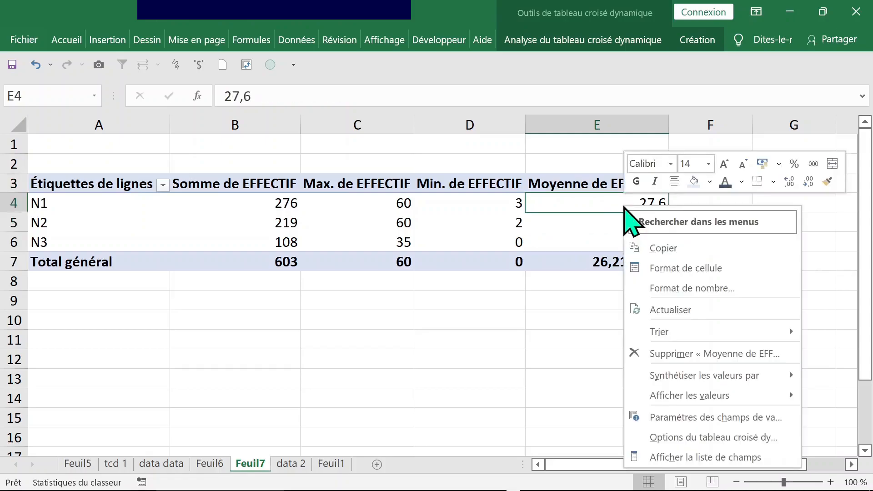
left_click(687, 270)
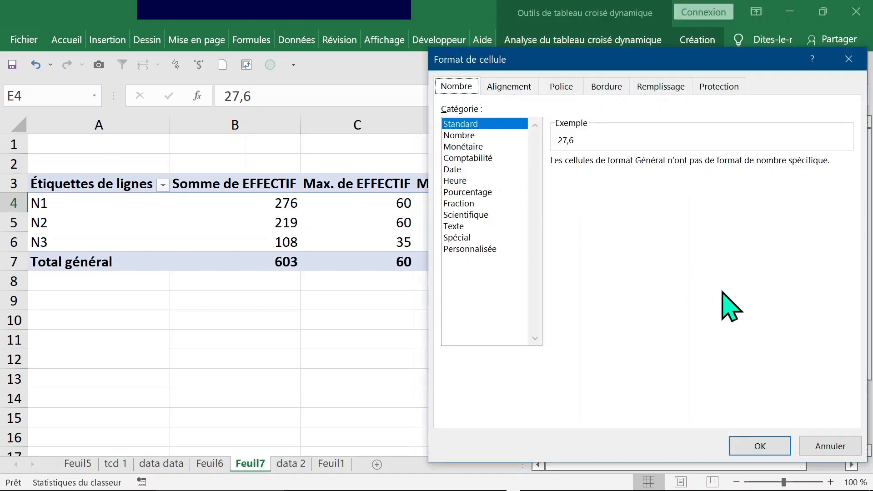
left_click(831, 446)
Format the numbers of the Moyenne de EFFECTIF value field as Nombre with 0 decimal places.
left_click(624, 238)
left_click_drag(620, 203, 625, 241)
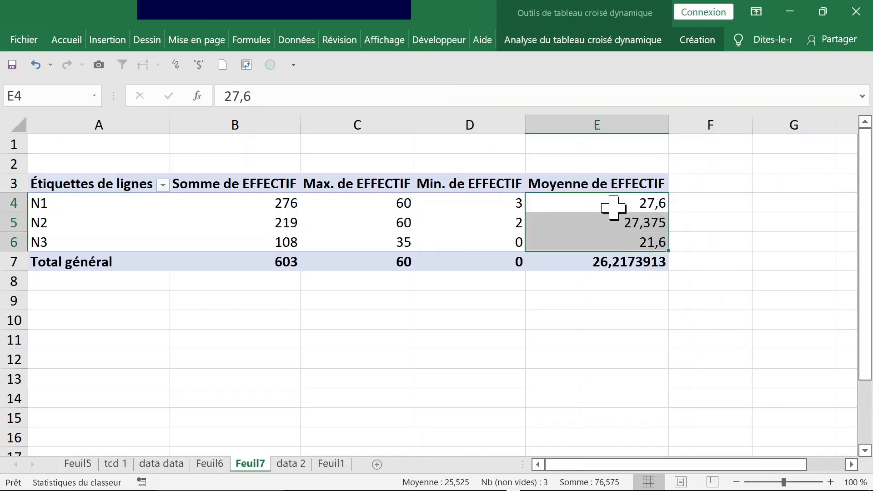
left_click(614, 204)
right_click(615, 208)
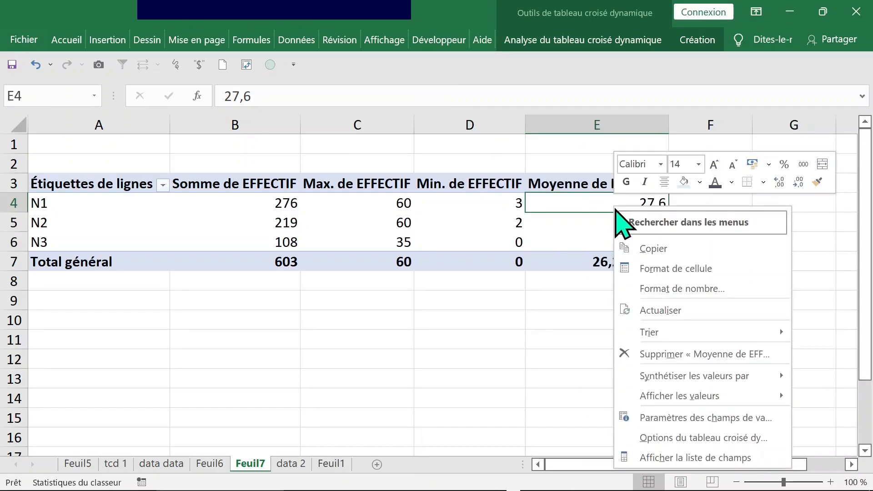
left_click(675, 288)
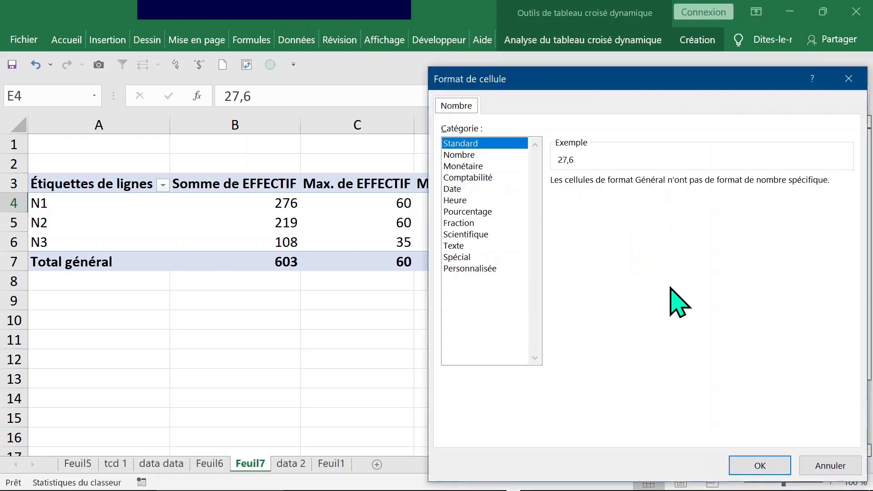
left_click_drag(614, 91, 545, 60)
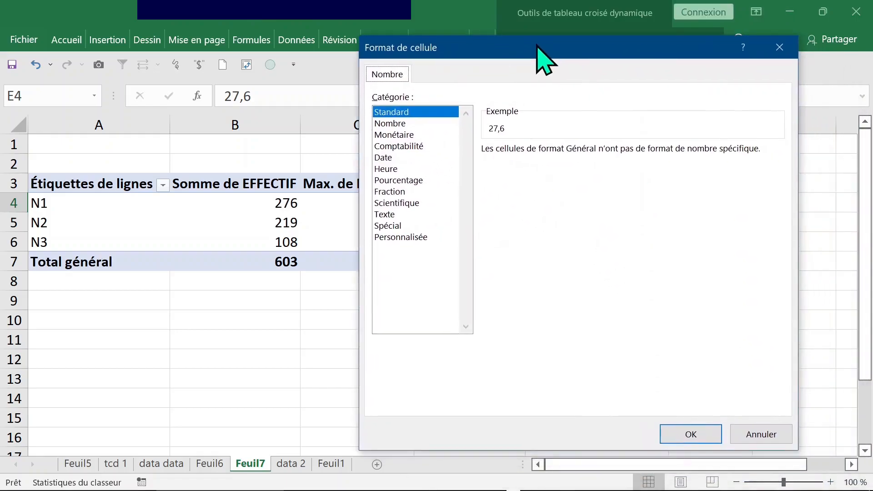
left_click(395, 124)
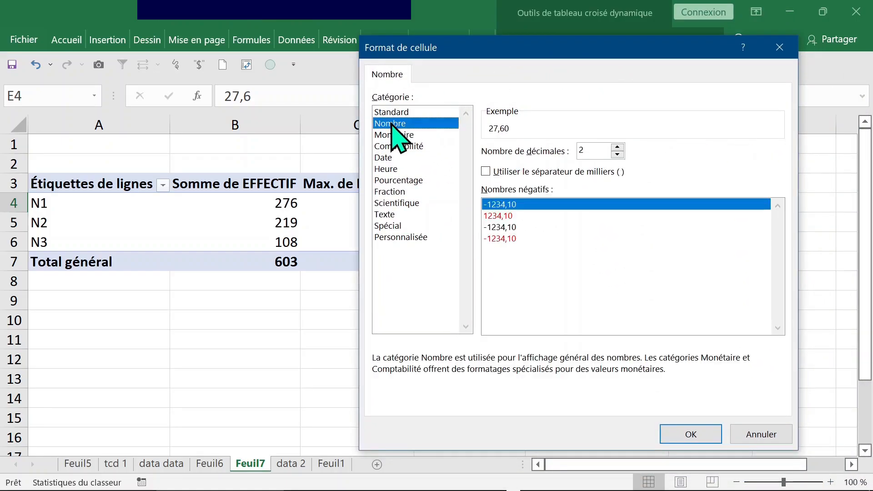
left_click(598, 152)
left_click(617, 154)
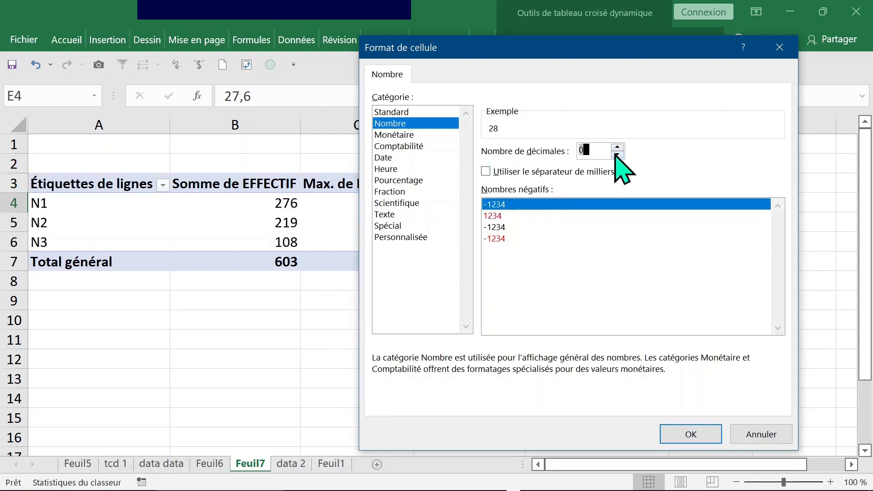
left_click(704, 438)
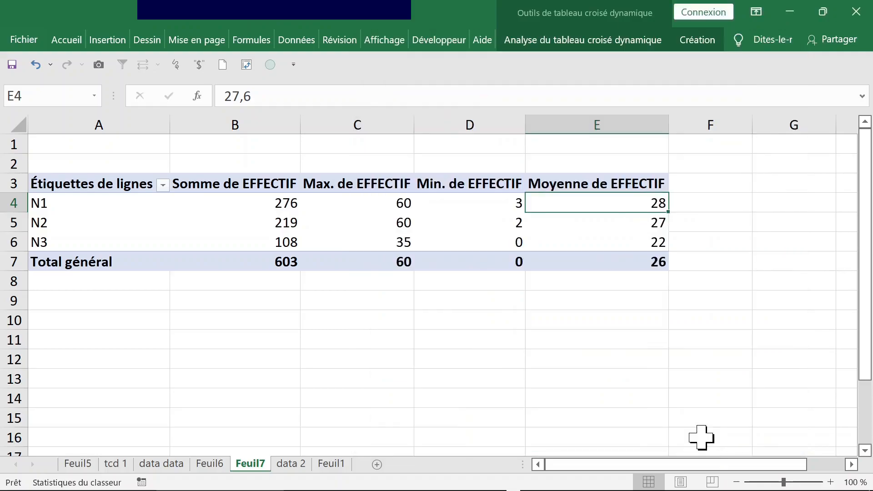
Review the summary functions offered for the Somme de EFFECTIF value field without changing it.
left_click(481, 188)
left_click(341, 203)
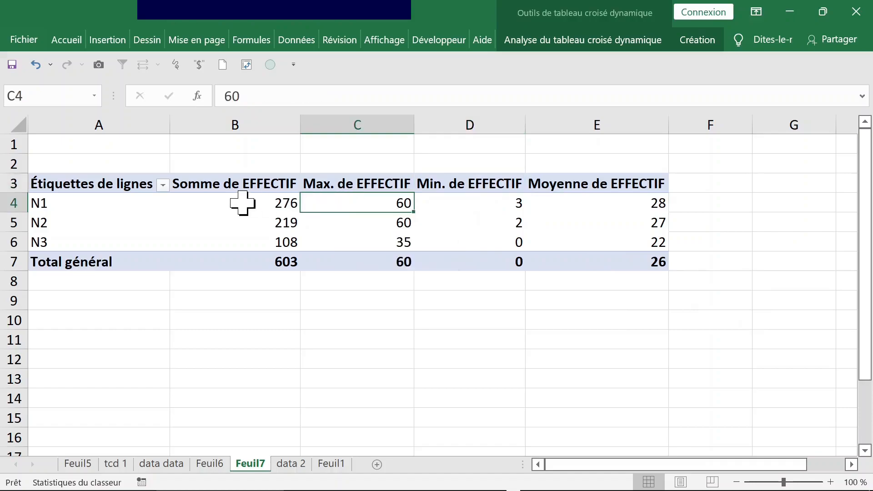
left_click(241, 202)
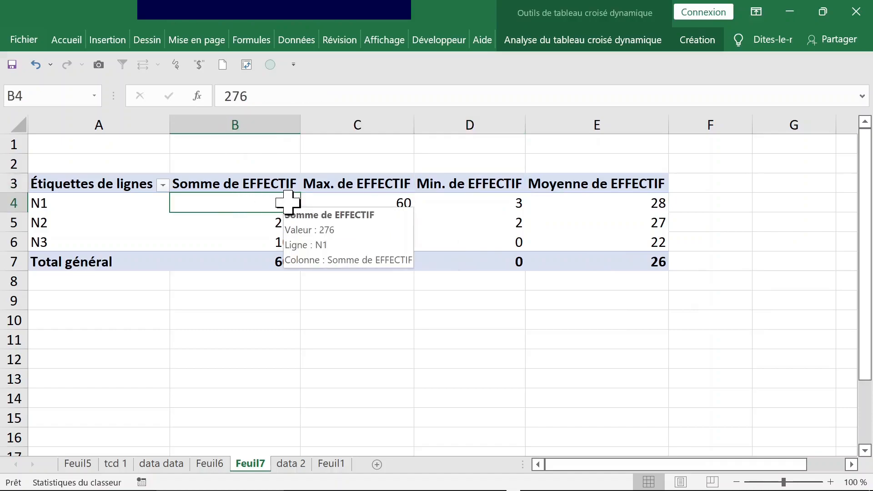
right_click(236, 202)
left_click(221, 202)
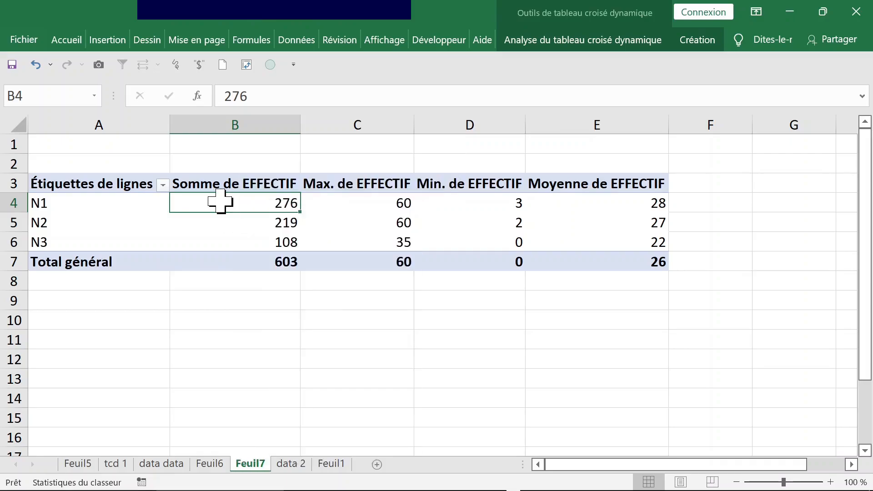
right_click(221, 201)
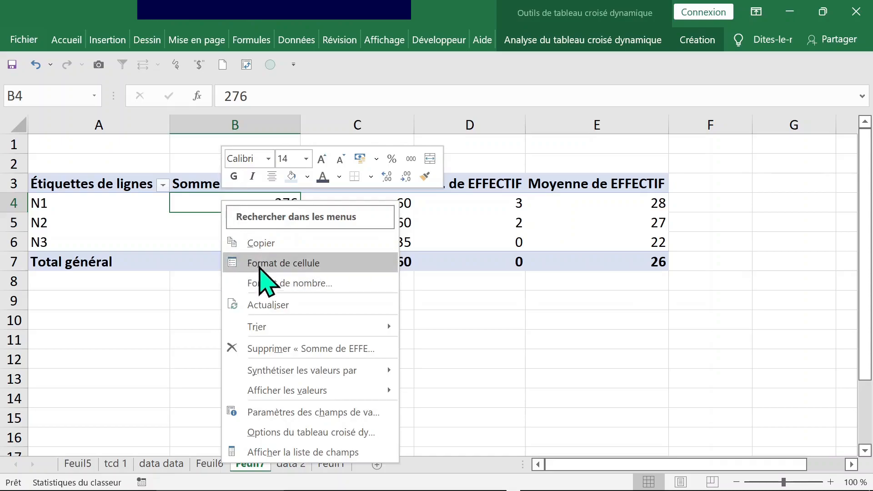
mouse_move(325, 391)
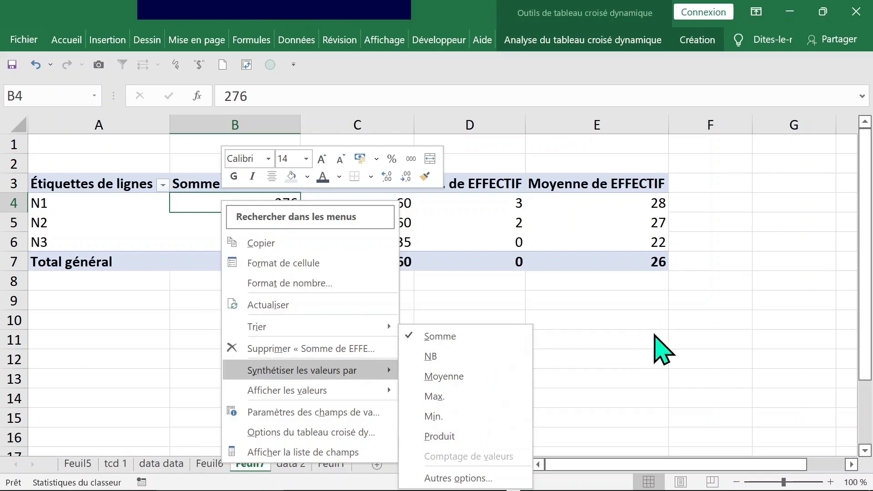
left_click(642, 332)
Create a pivot table on a new worksheet from the range A1:C24 of the data 2 sheet.
left_click(336, 465)
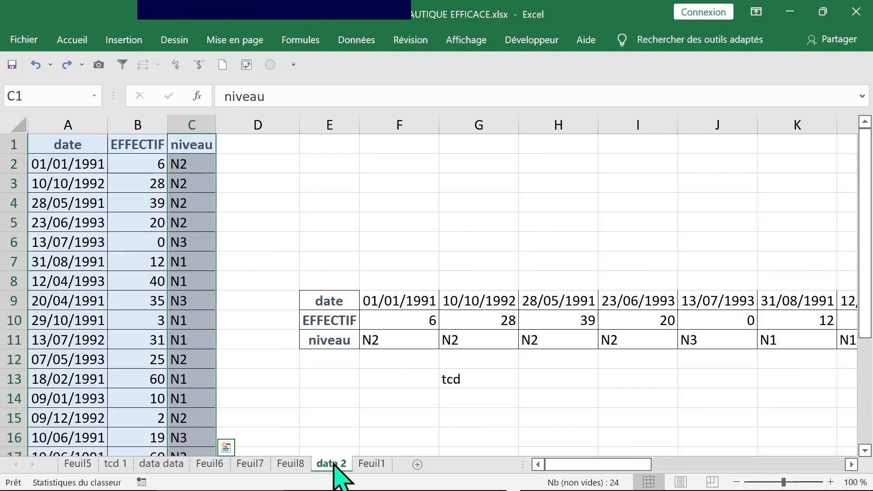
left_click(102, 279)
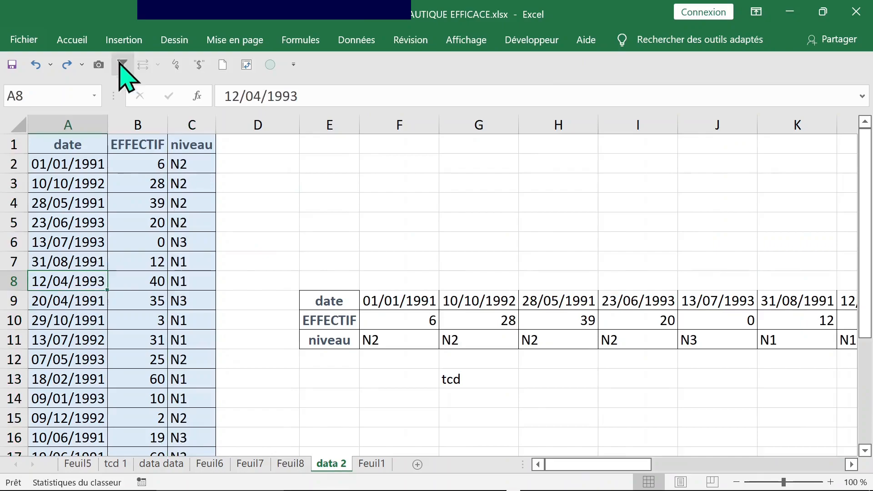
left_click(124, 40)
left_click(37, 82)
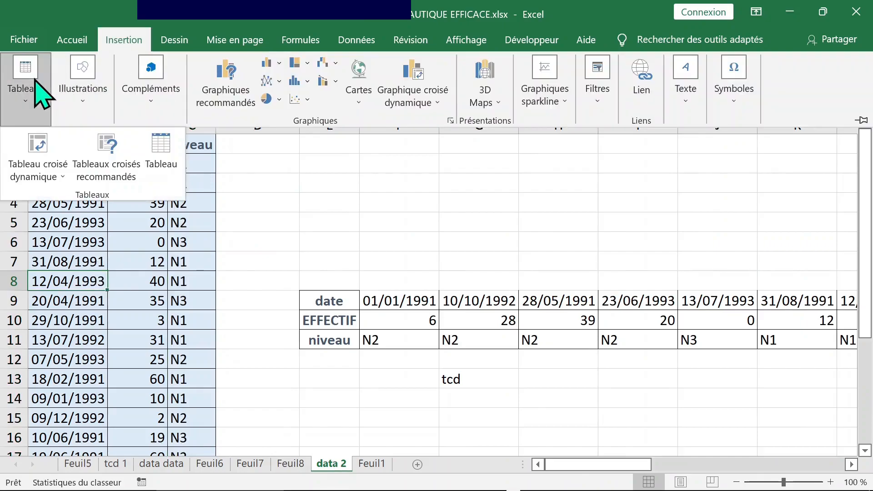
left_click(38, 146)
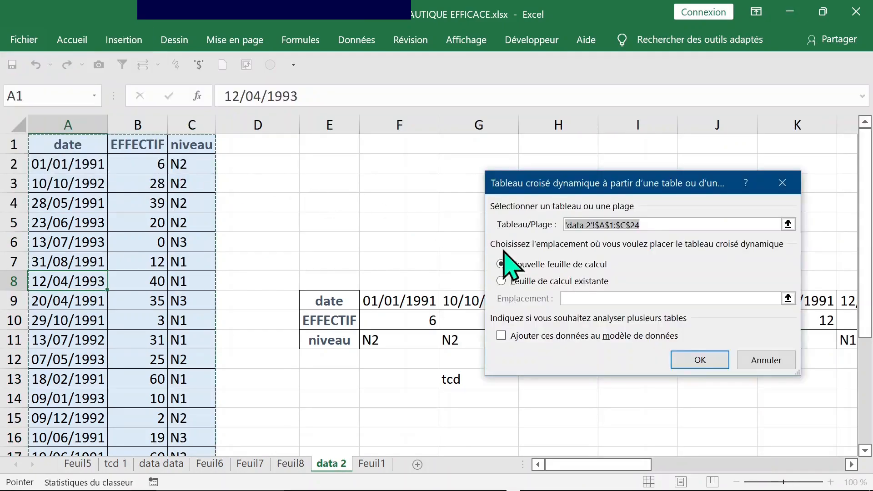
left_click(693, 357)
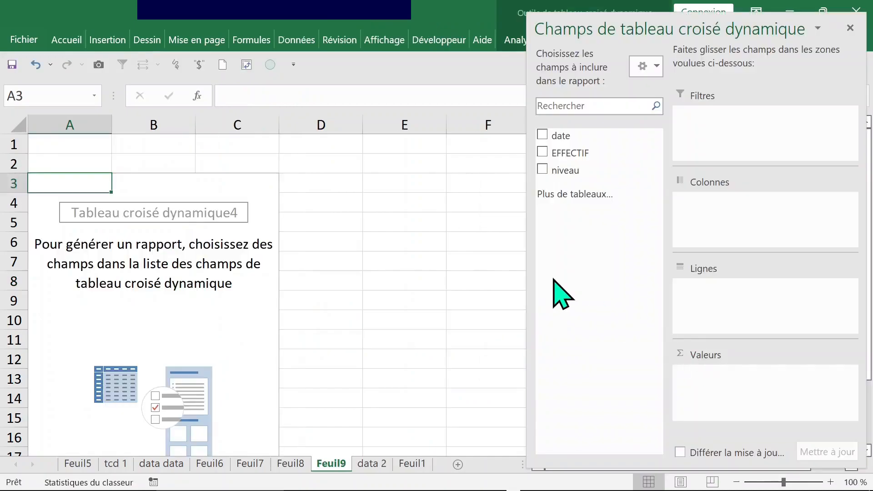
Place date in the rows, EFFECTIF in the values and niveau in the columns, and close the field list.
left_click_drag(583, 132, 734, 301)
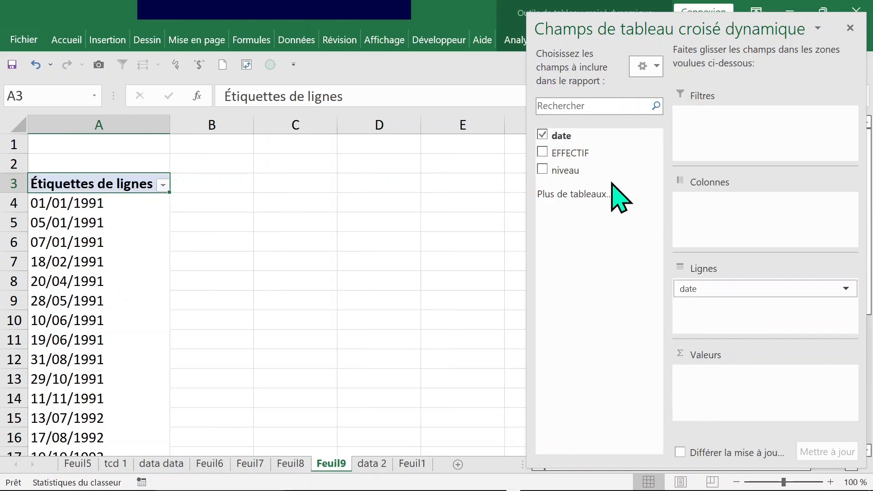
left_click_drag(581, 159, 713, 396)
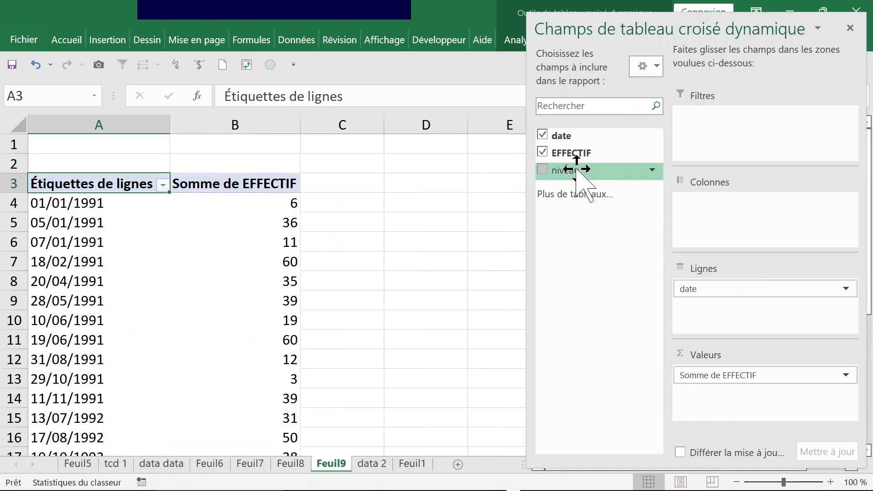
left_click_drag(577, 170, 713, 198)
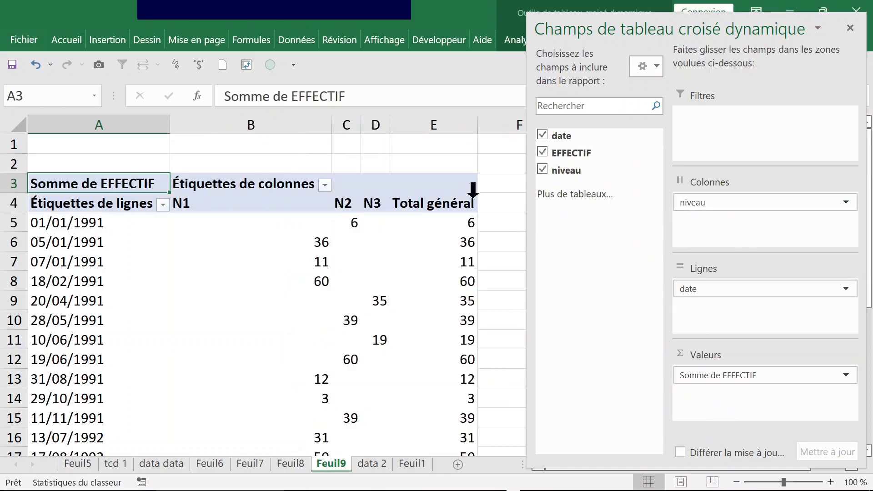
left_click(409, 171)
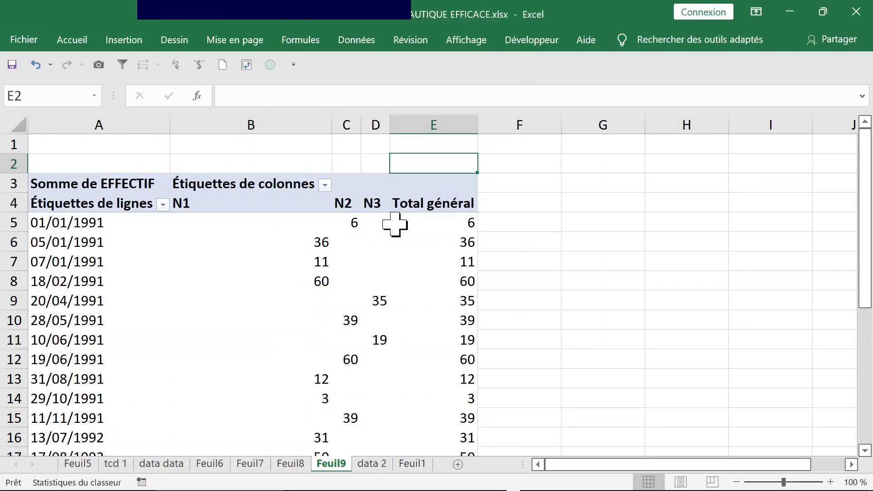
left_click(376, 195)
left_click(405, 200)
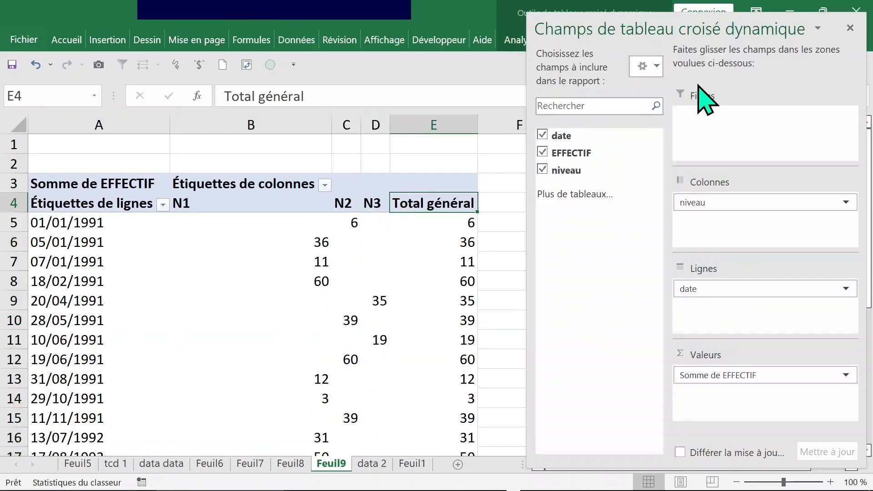
left_click(854, 29)
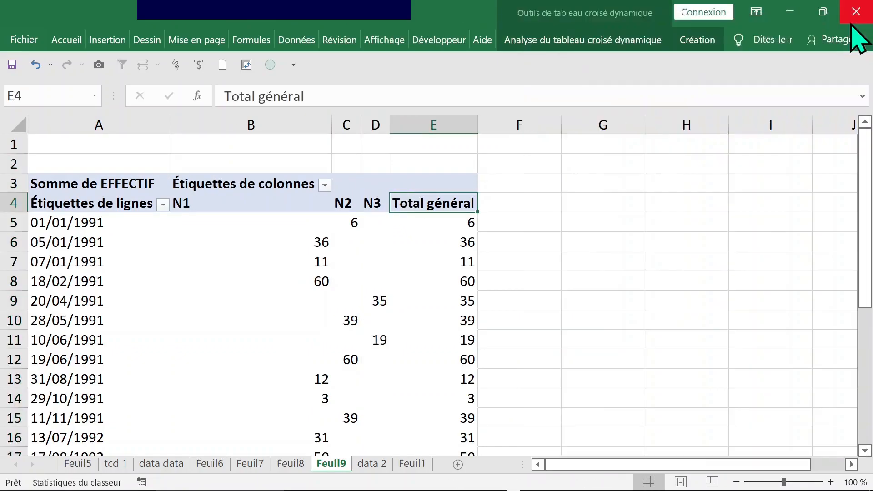
Set the new pivot table's report layout to tabular form.
left_click(701, 44)
left_click(617, 41)
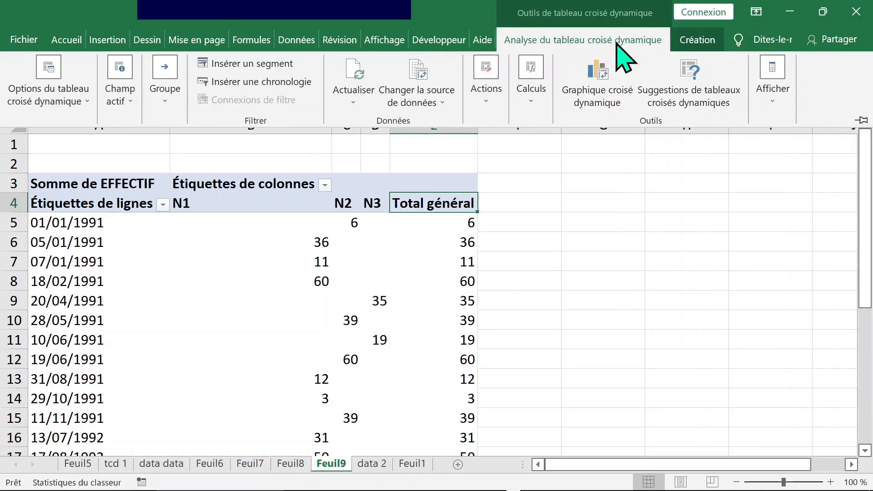
left_click(696, 41)
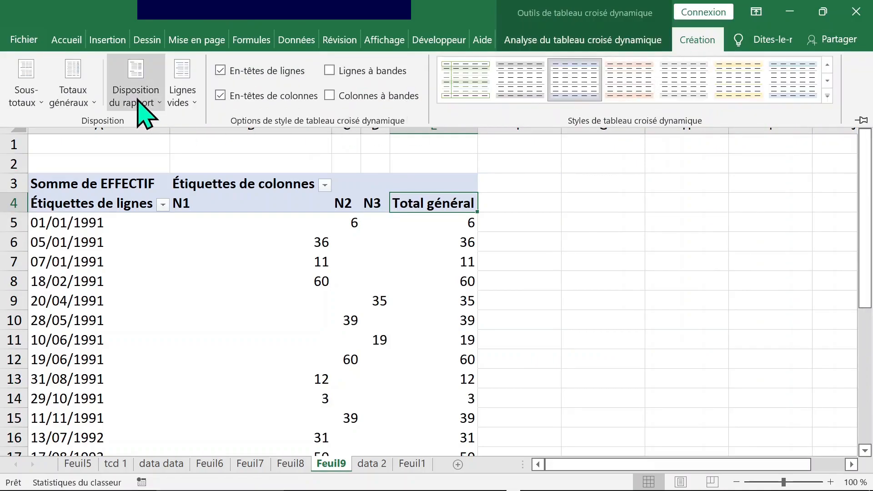
left_click(144, 114)
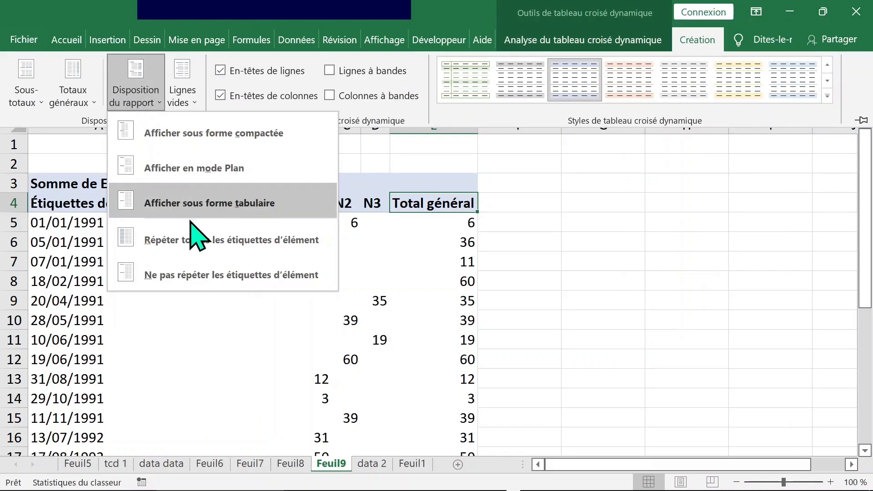
left_click(251, 212)
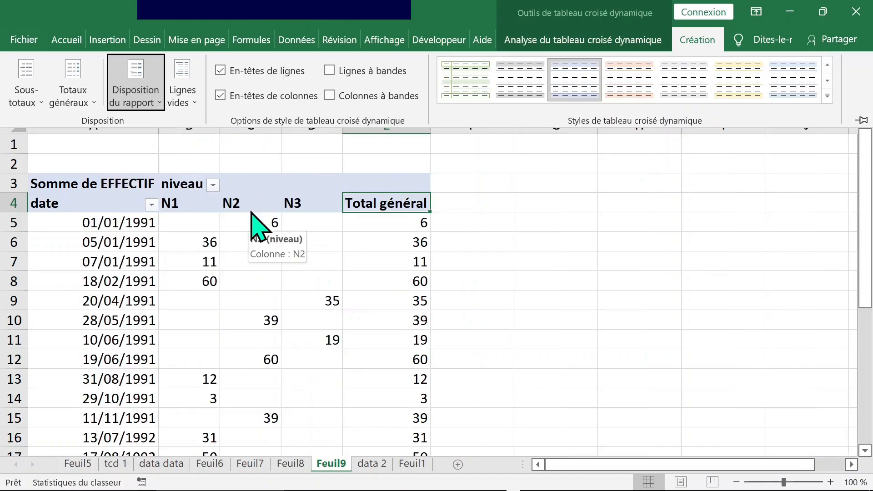
Examine the empty cells under N1, N2 and N3 down to the grand total row of the pivot table.
left_click(189, 225)
left_click(187, 223)
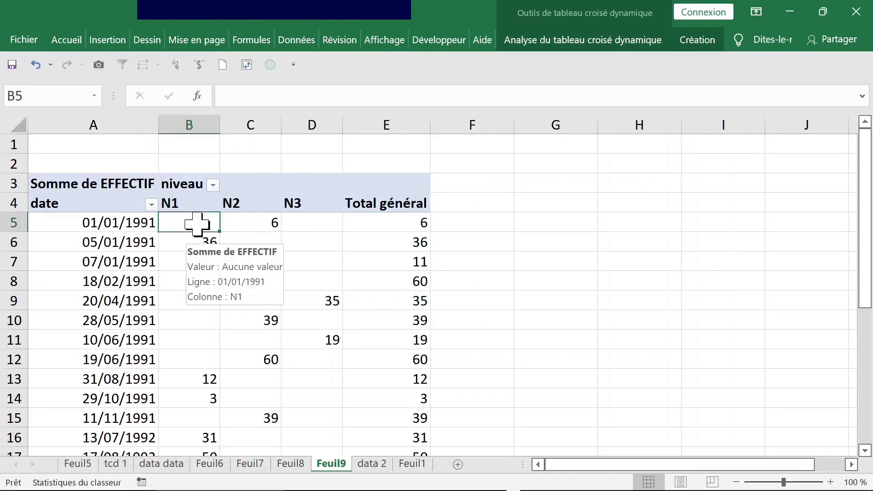
left_click(241, 222)
left_click(321, 222)
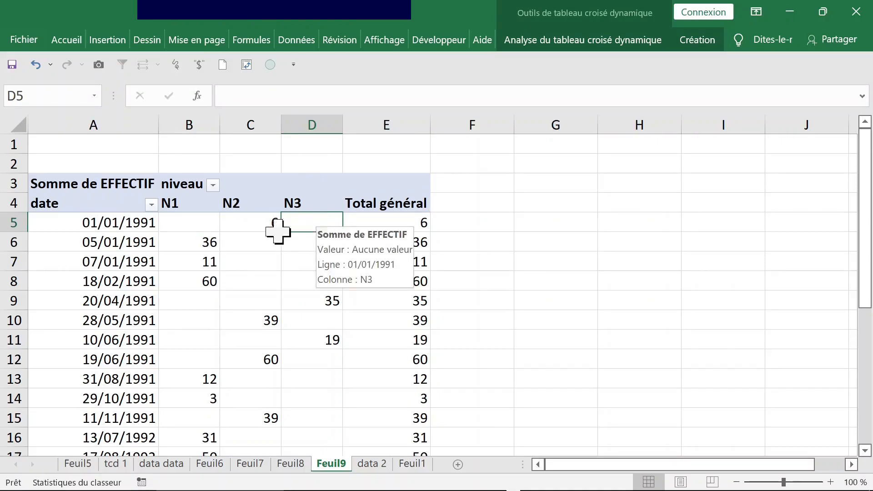
left_click(205, 222)
scroll(325, 264, "down", 2)
scroll(325, 263, "down", 3)
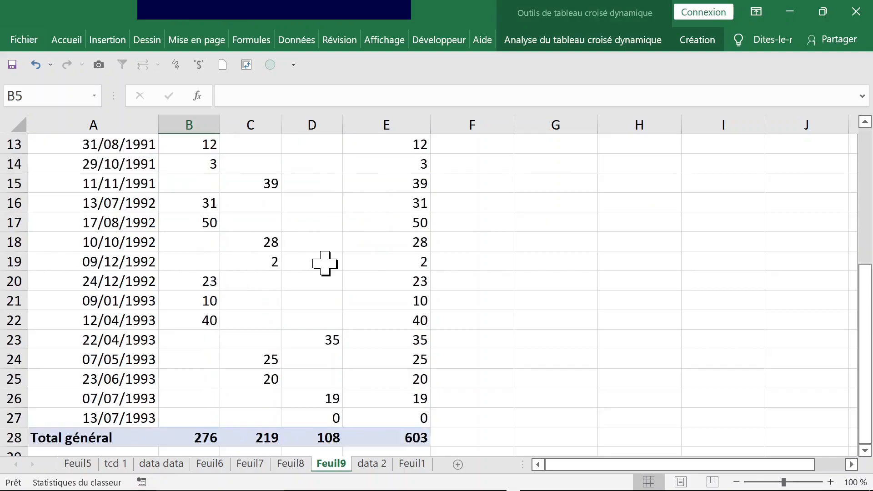
scroll(324, 263, "up", 5)
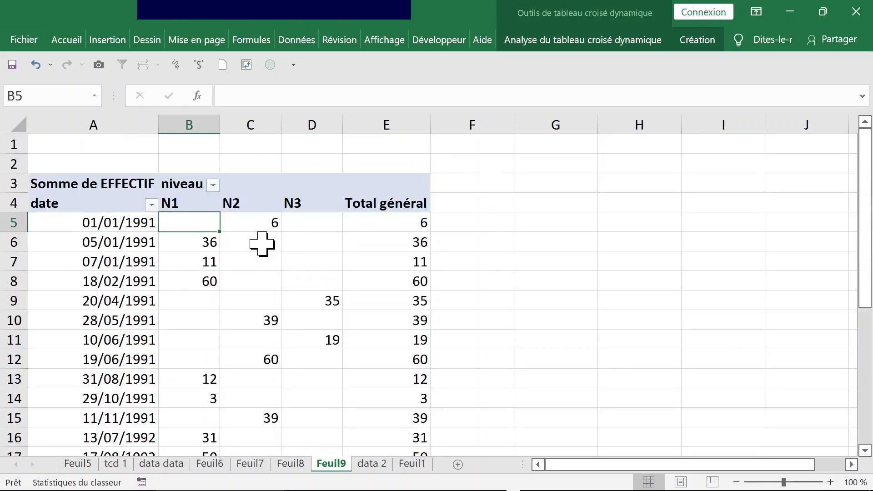
left_click(263, 244)
left_click(203, 224)
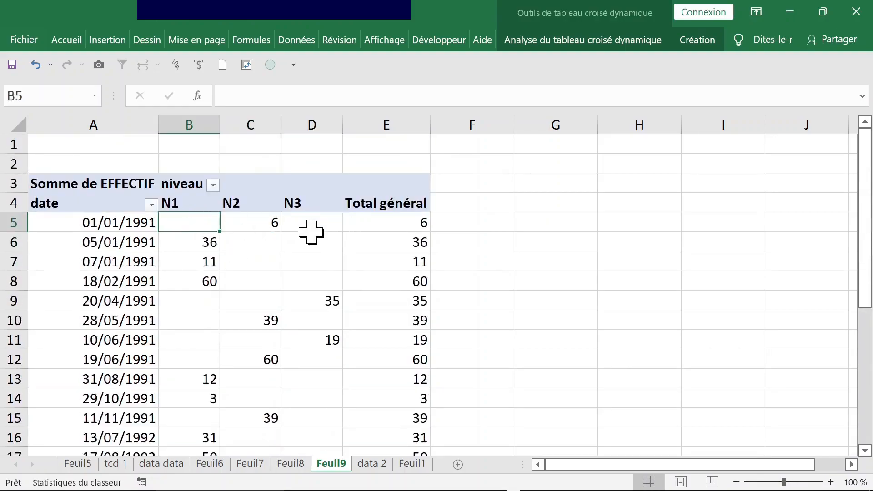
Set the pivot table options to show 0 for empty cells.
left_click(259, 237)
right_click(255, 244)
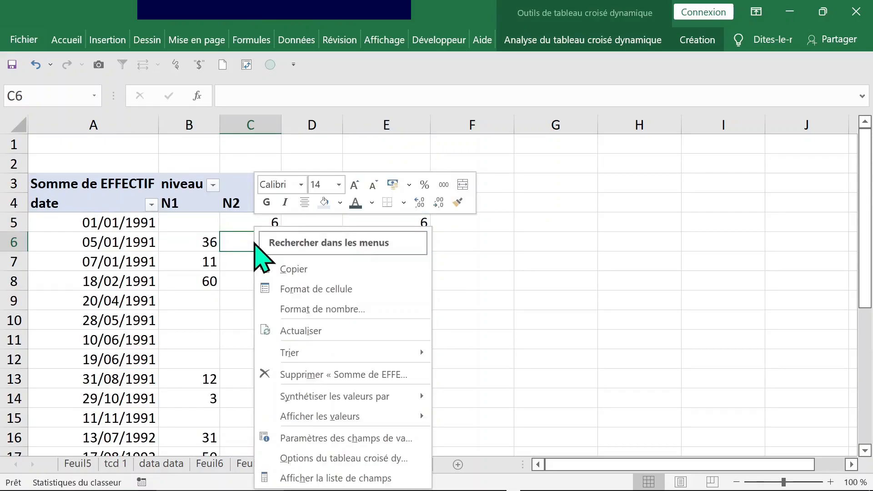
left_click(362, 458)
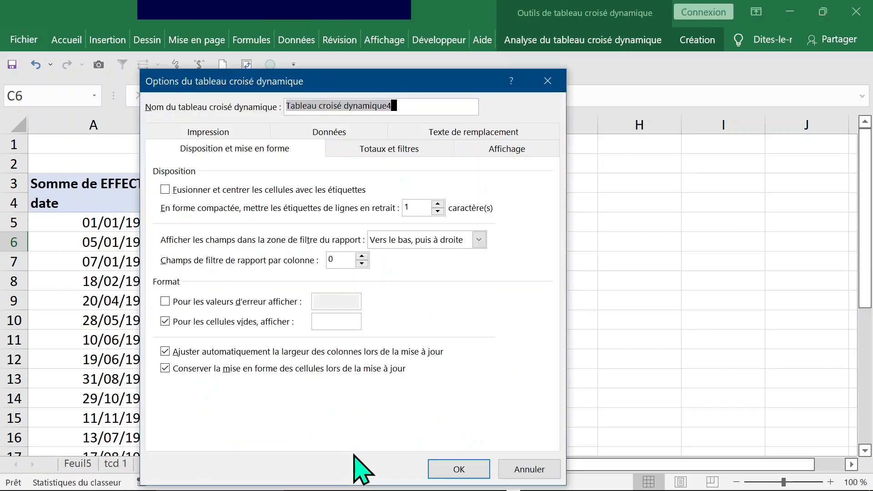
left_click(313, 325)
left_click(259, 324)
left_click(257, 324)
left_click(327, 323)
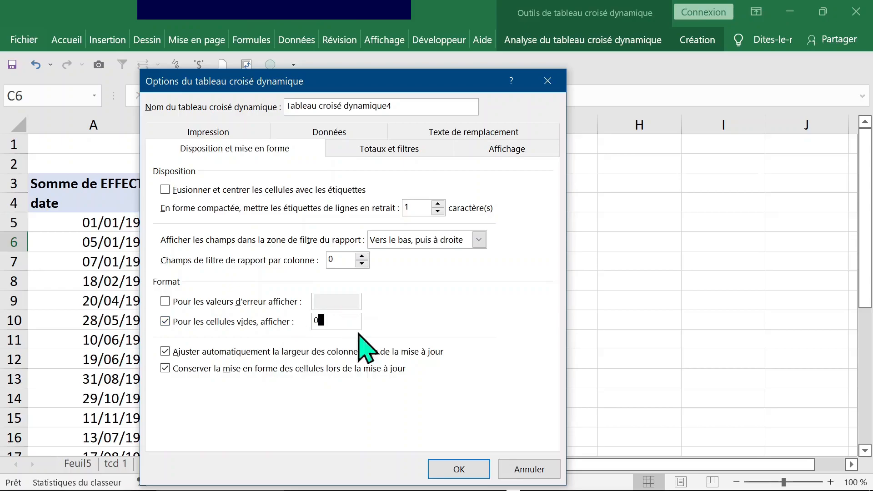
left_click(466, 473)
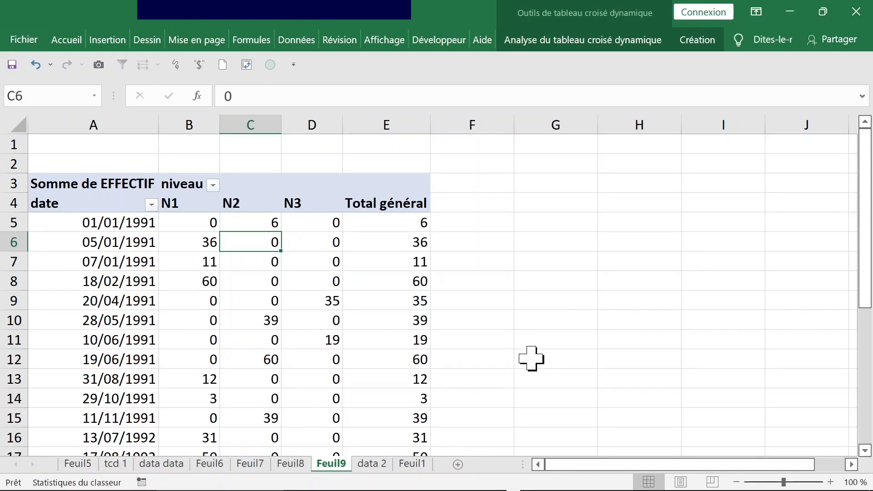
left_click(124, 246)
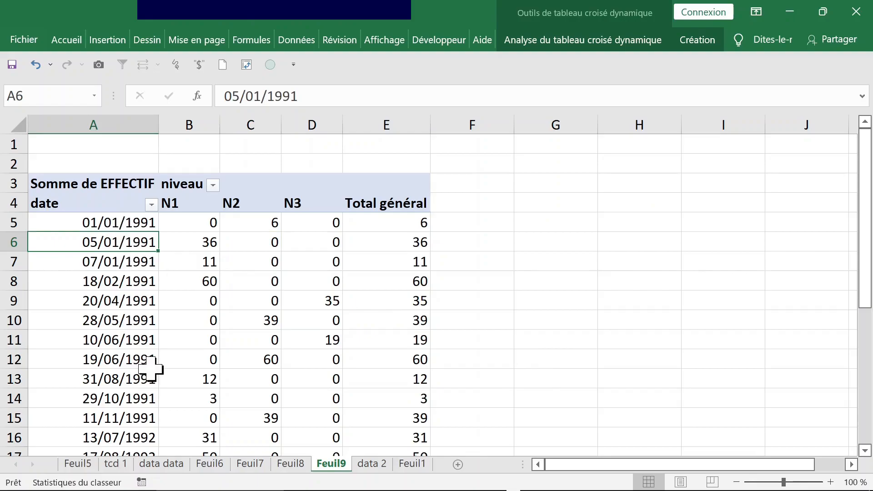
scroll(150, 369, "down", 6)
scroll(150, 369, "up", 6)
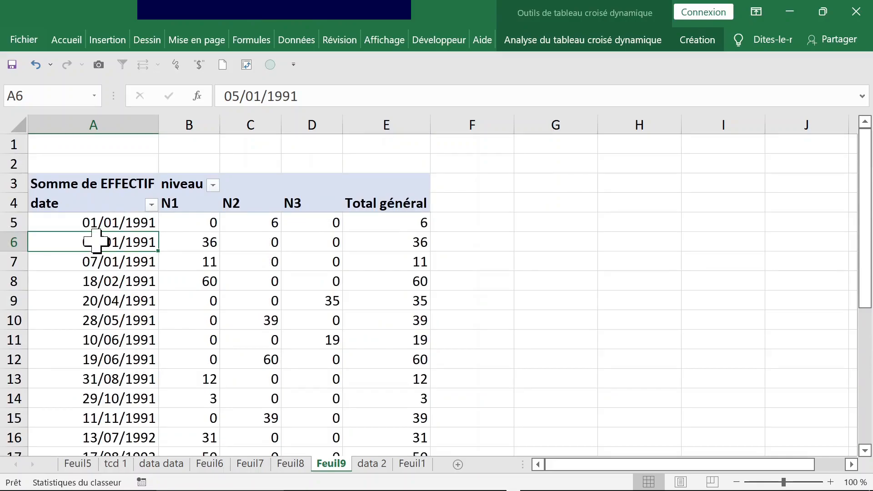
left_click(94, 225)
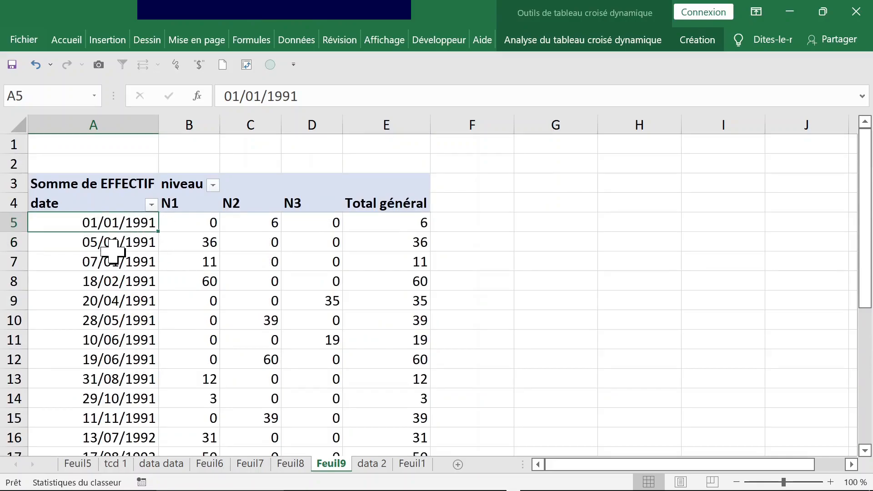
left_click(587, 31)
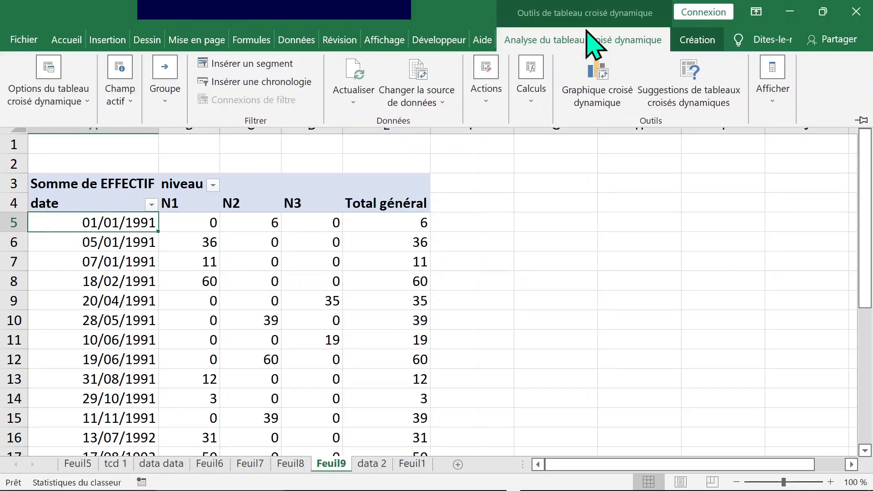
left_click(173, 107)
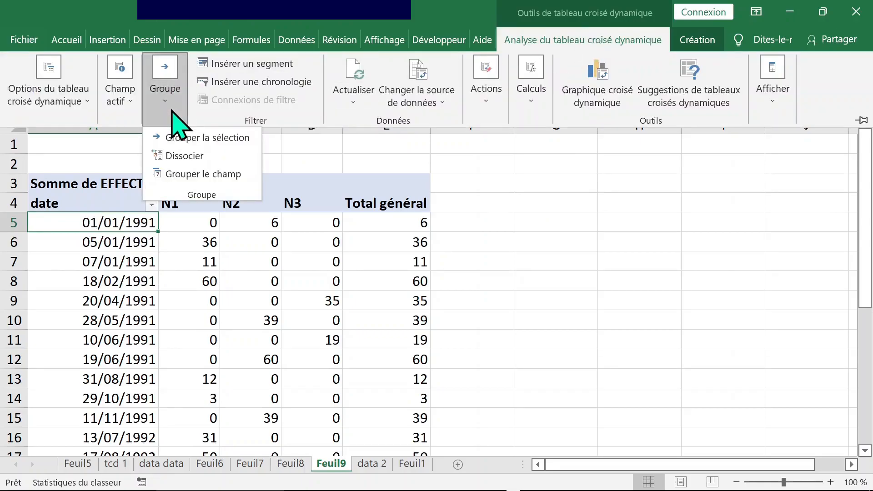
left_click(258, 232)
left_click(209, 219)
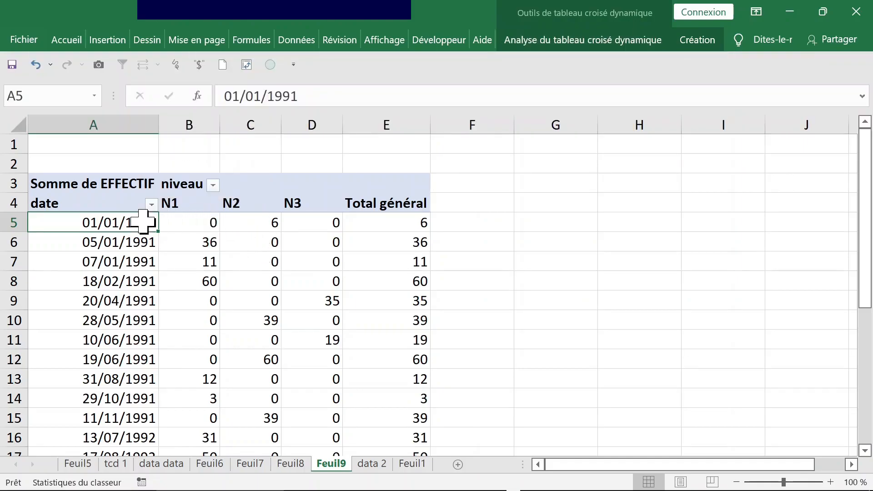
right_click(115, 223)
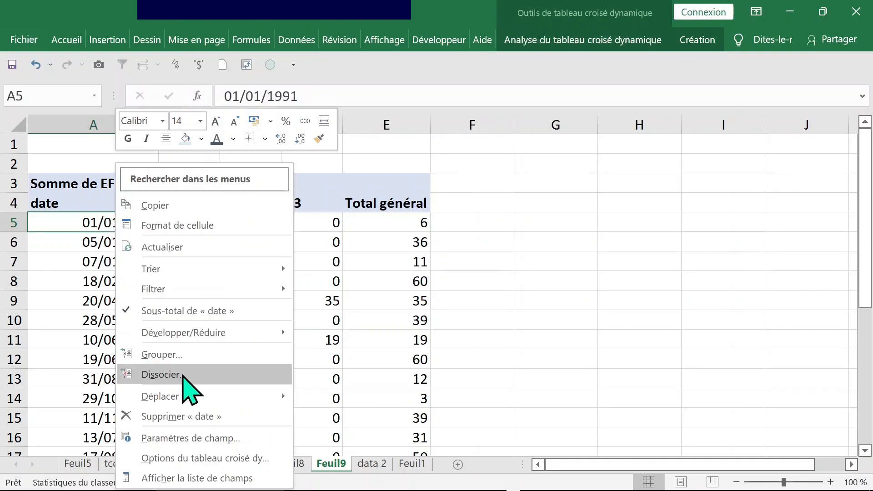
left_click(172, 356)
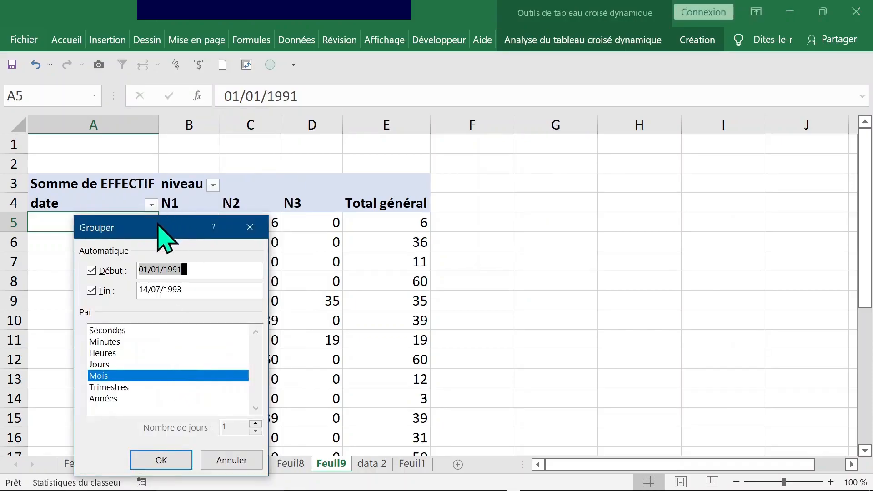
left_click(256, 227)
Group the pivot table's date field by months, keeping the automatic start and end dates.
left_click(553, 38)
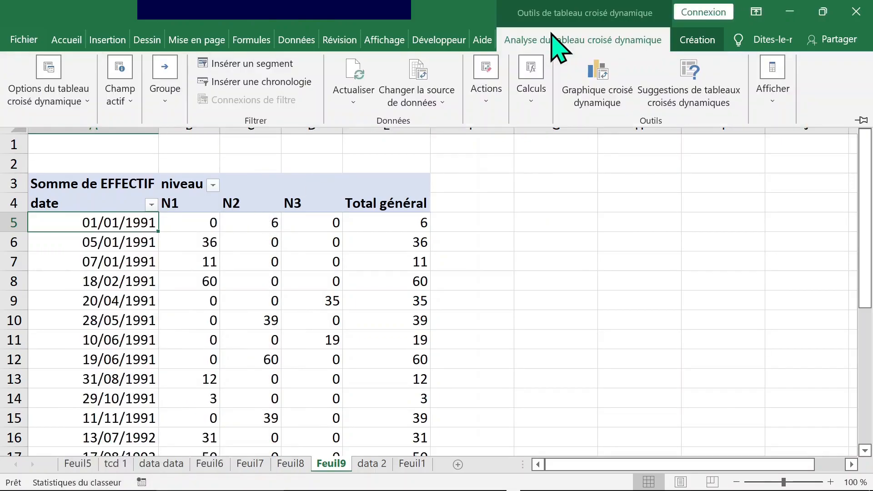
left_click(168, 104)
left_click(202, 175)
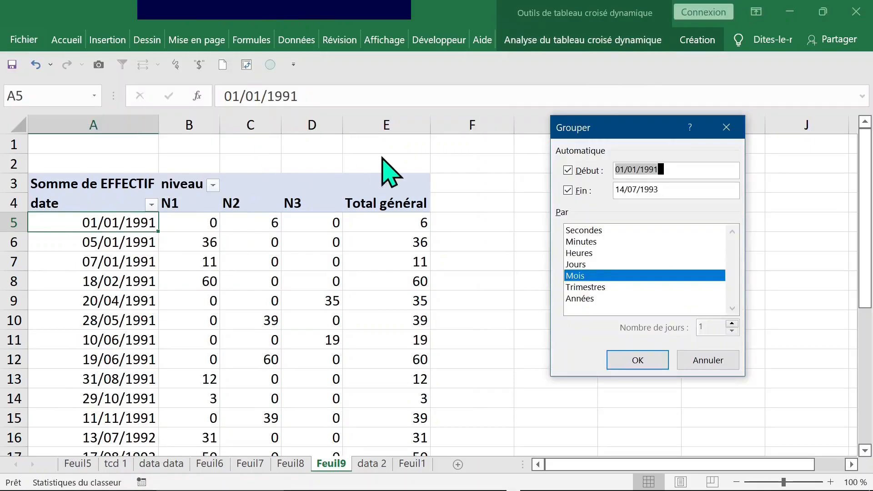
left_click_drag(635, 132, 545, 37)
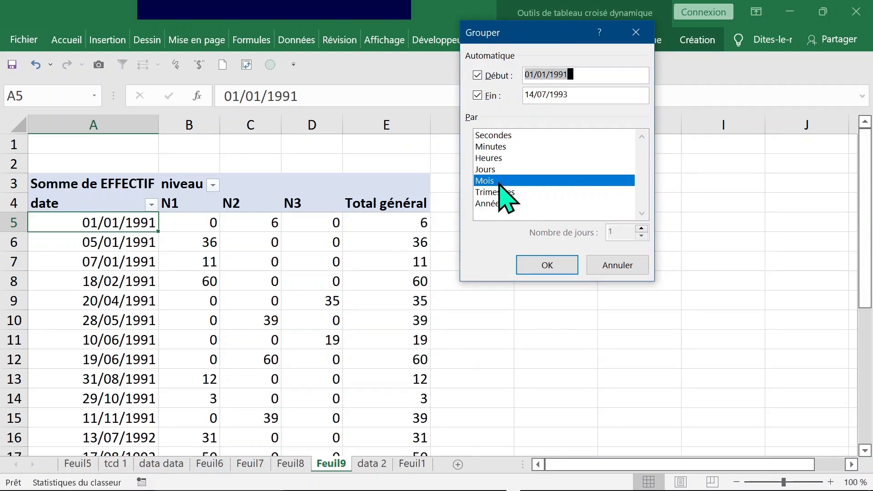
left_click(568, 269)
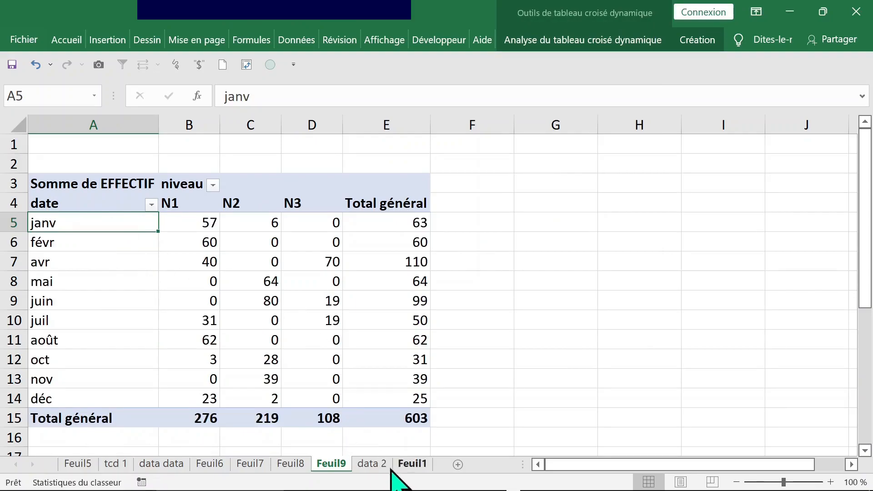
Check which years the dates cover in the source table on the data 2 sheet, and return to Feuil9.
left_click(374, 464)
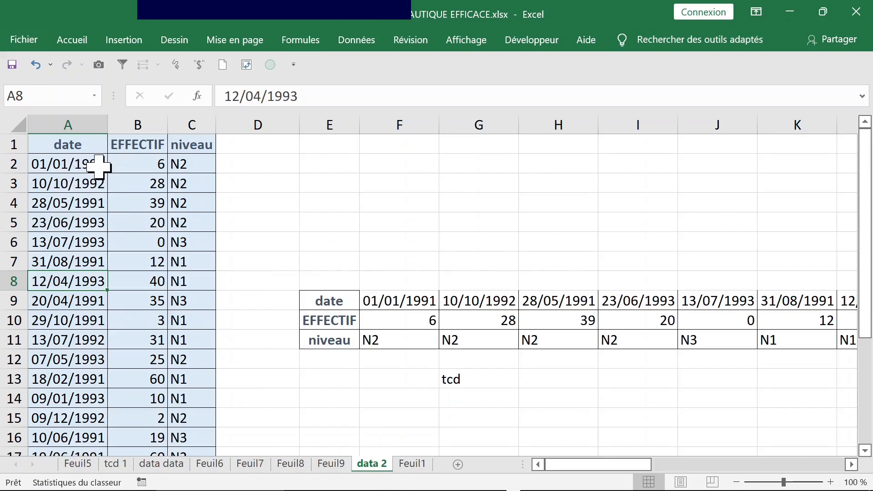
scroll(119, 348, "down", 1)
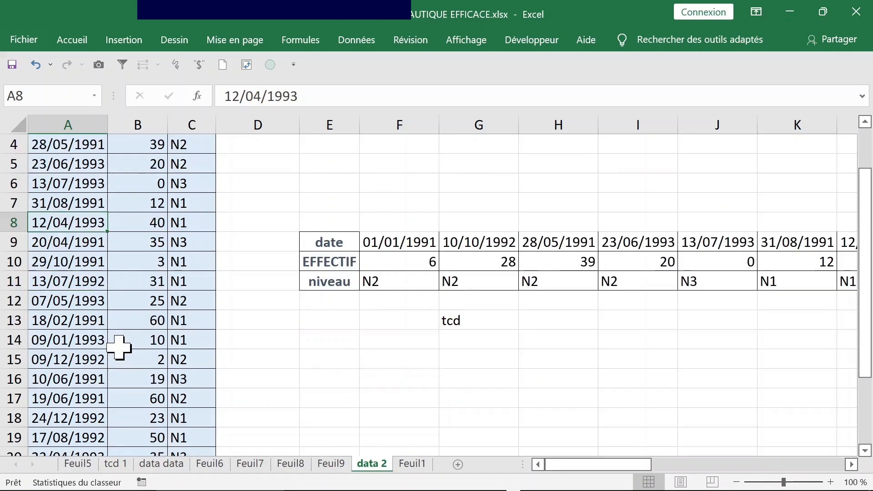
left_click(337, 465)
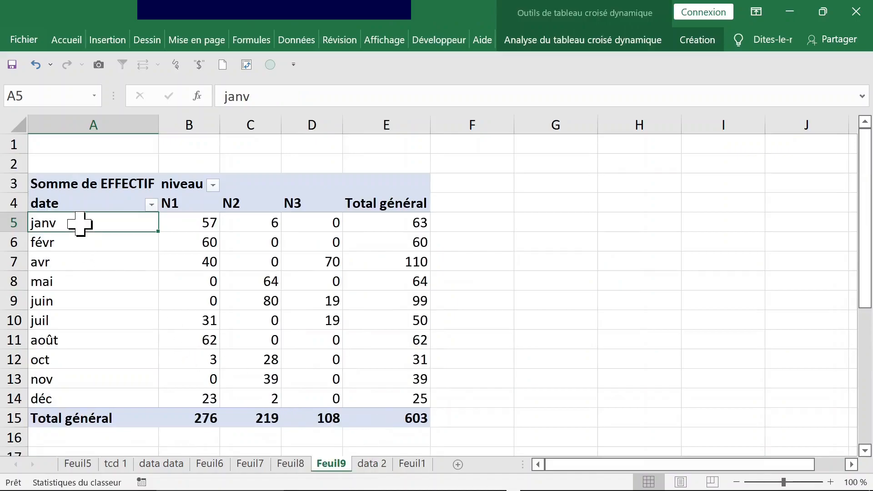
Ungroup the pivot table's dates and regroup them by both months and years.
right_click(81, 224)
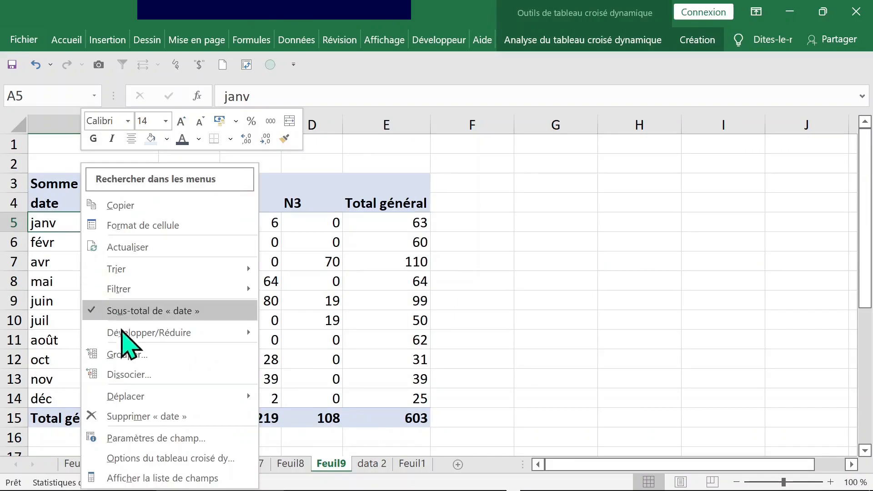
left_click(132, 372)
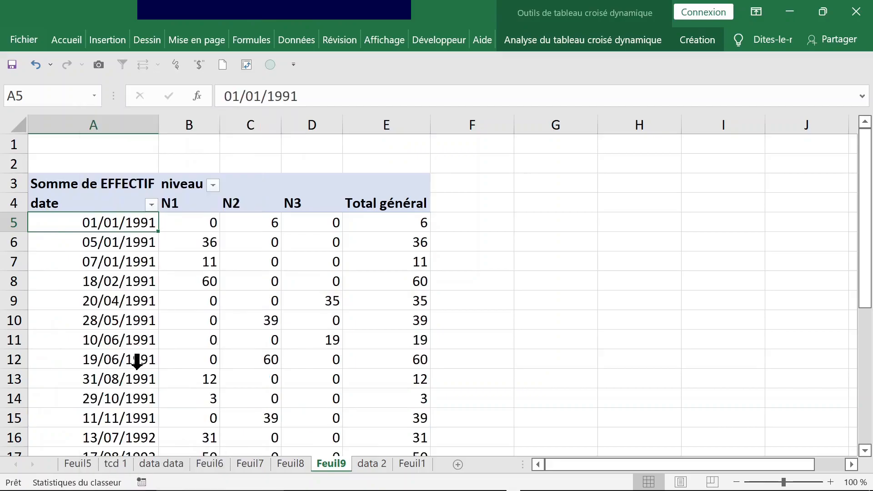
right_click(103, 227)
left_click(179, 354)
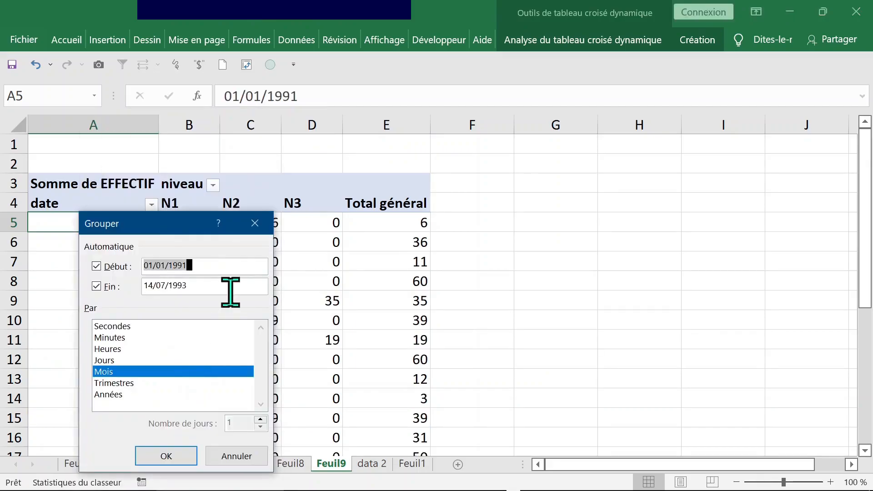
left_click_drag(138, 226, 592, 64)
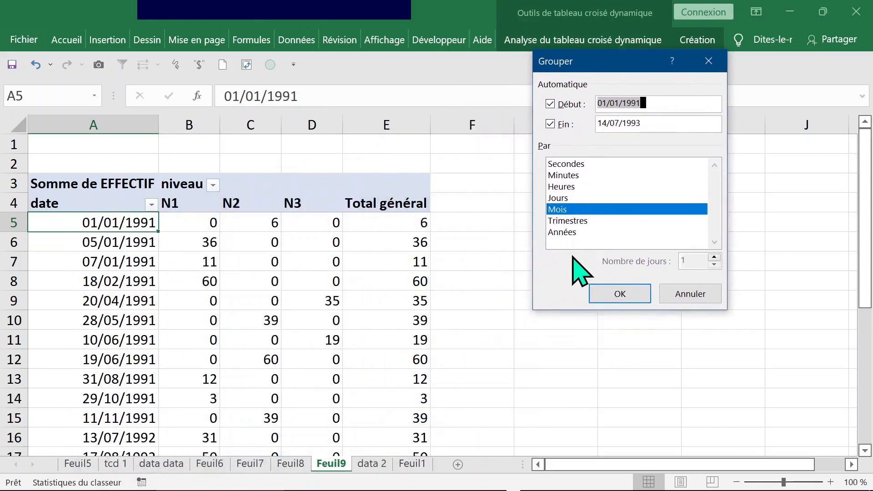
left_click(566, 233)
left_click(619, 297)
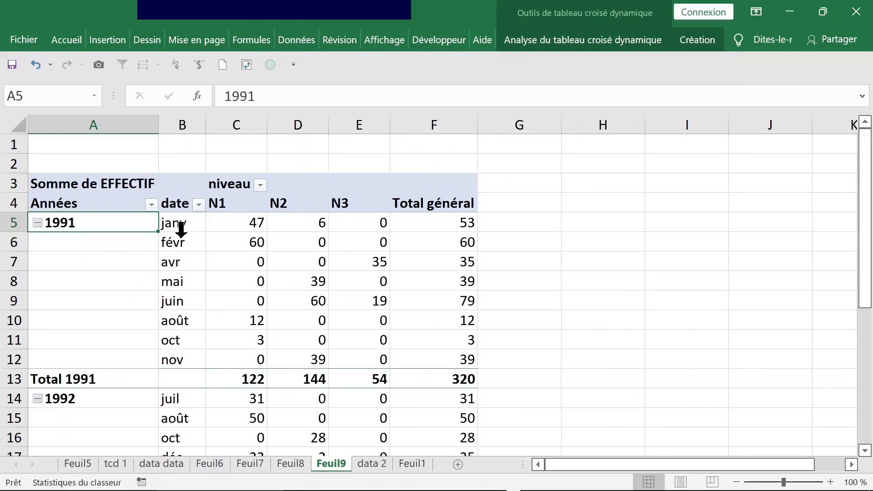
Repeat all item labels in the pivot table so that every month row carries its year.
scroll(216, 282, "down", 1)
scroll(216, 282, "down", 2)
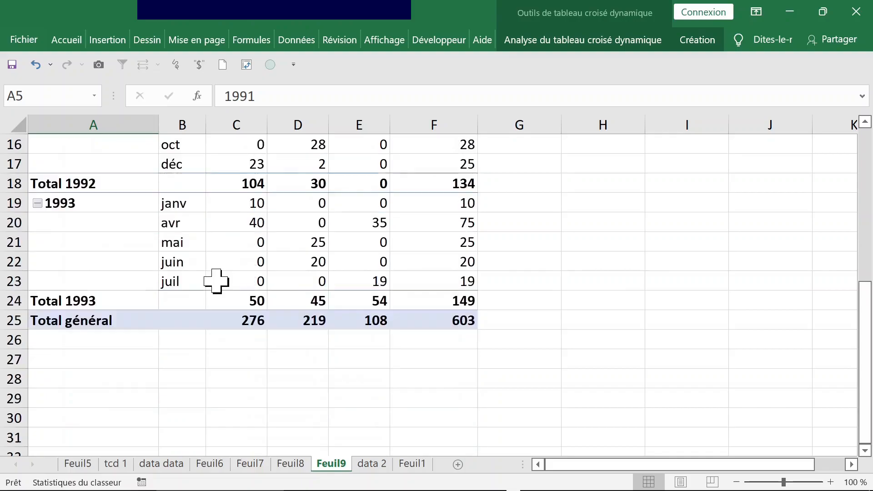
scroll(217, 281, "up", 5)
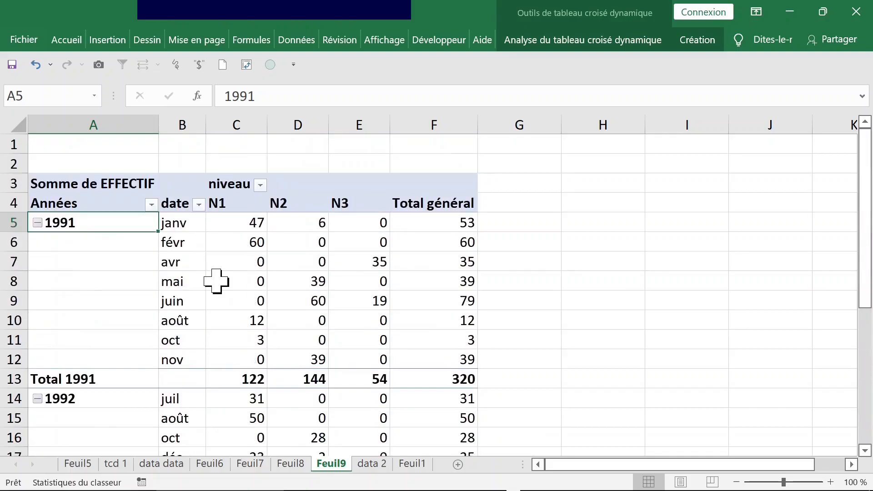
left_click_drag(86, 246, 94, 357)
left_click(558, 40)
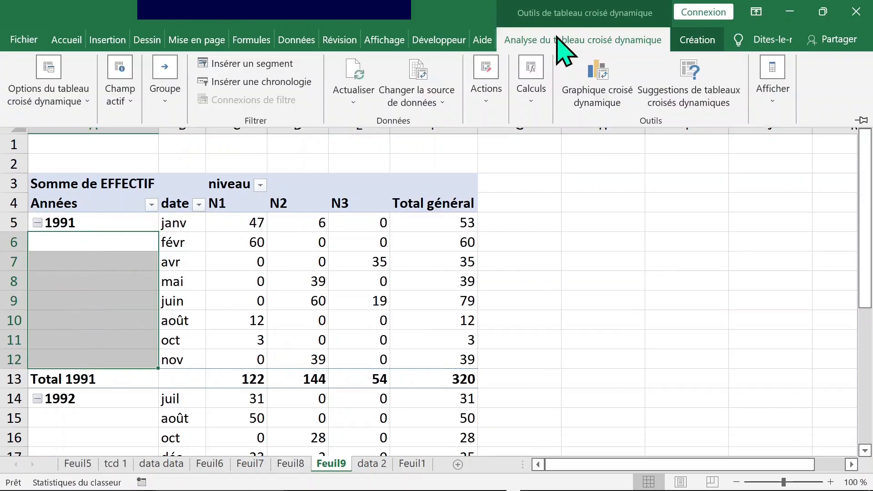
left_click(685, 43)
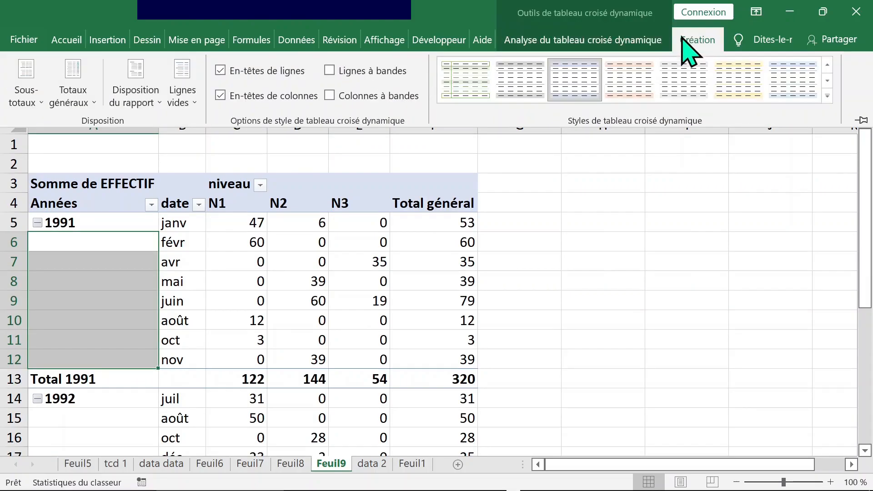
left_click(156, 108)
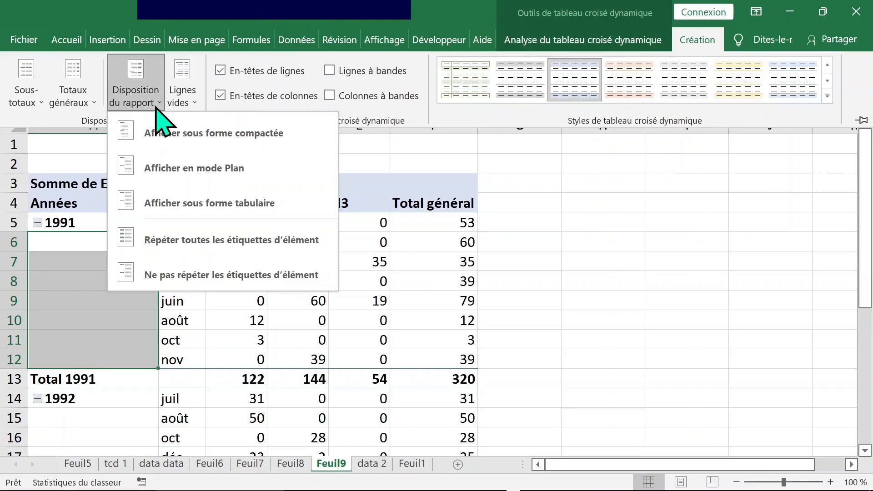
left_click(211, 241)
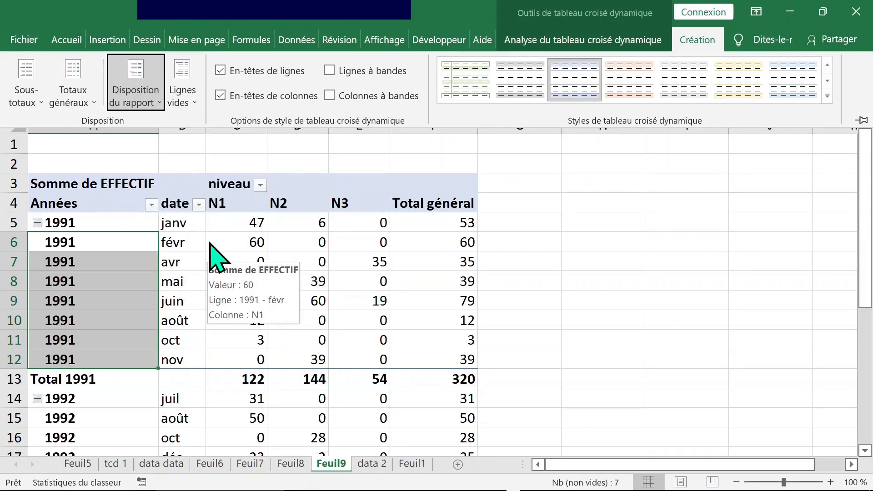
scroll(209, 244, "down", 3)
scroll(209, 242, "down", 1)
scroll(207, 238, "up", 4)
Place the date field above Années in the pivot table's rows so that months come before years, and close the field list.
left_click(192, 230)
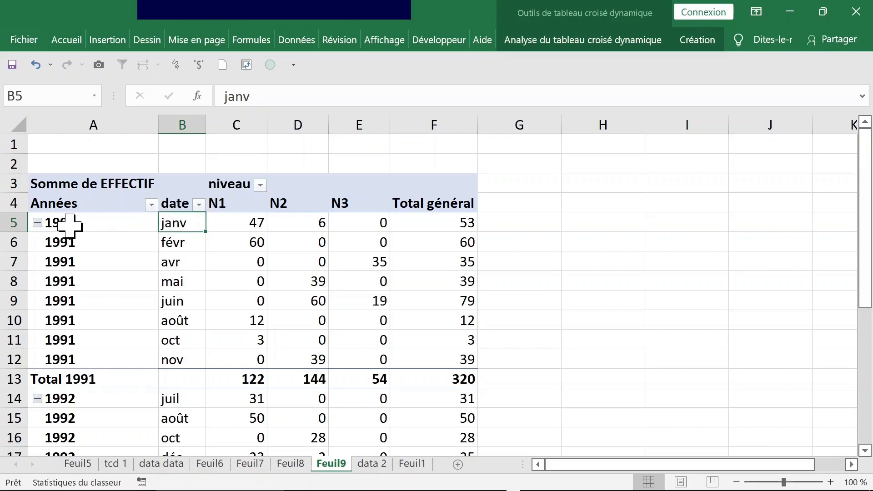
right_click(173, 222)
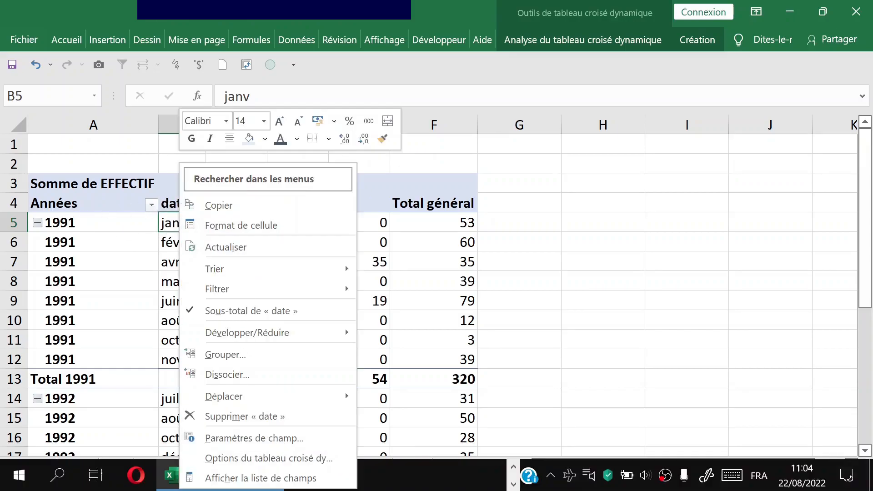
left_click(282, 479)
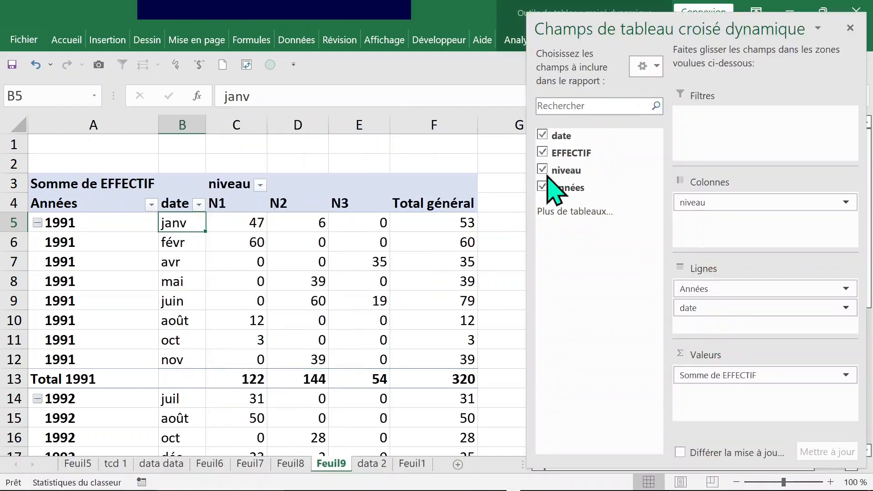
left_click(850, 28)
right_click(251, 223)
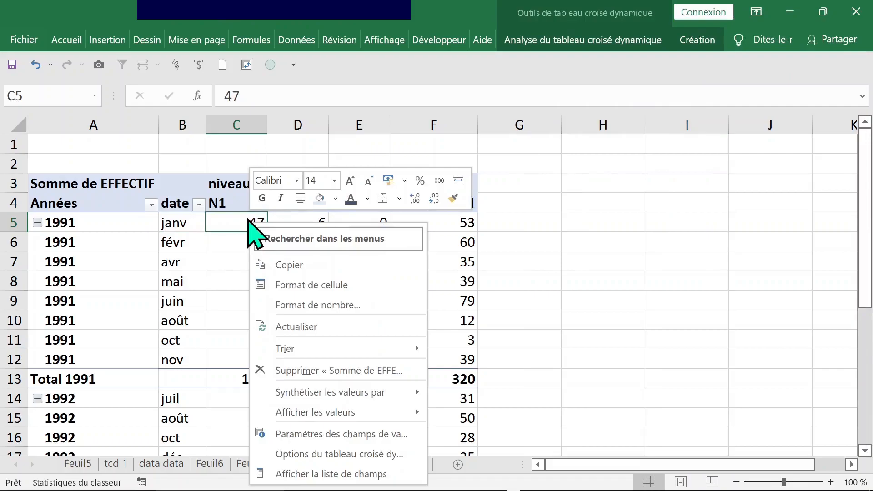
left_click(318, 474)
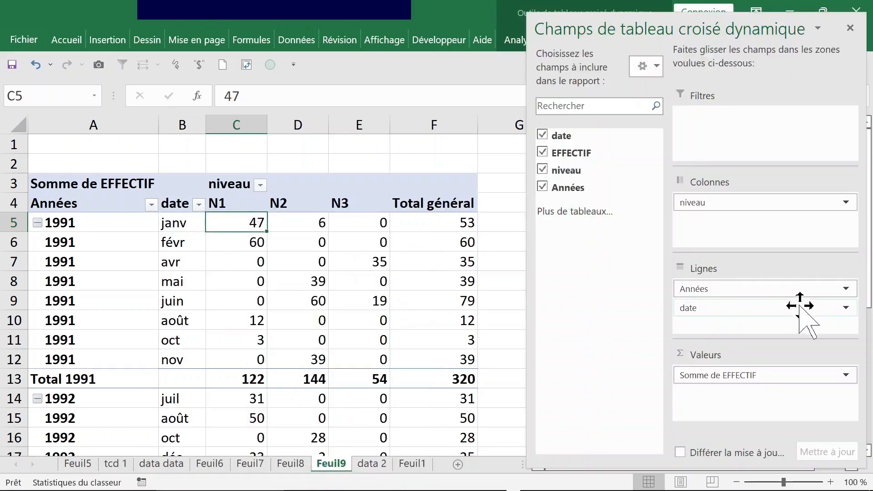
left_click_drag(741, 309, 740, 285)
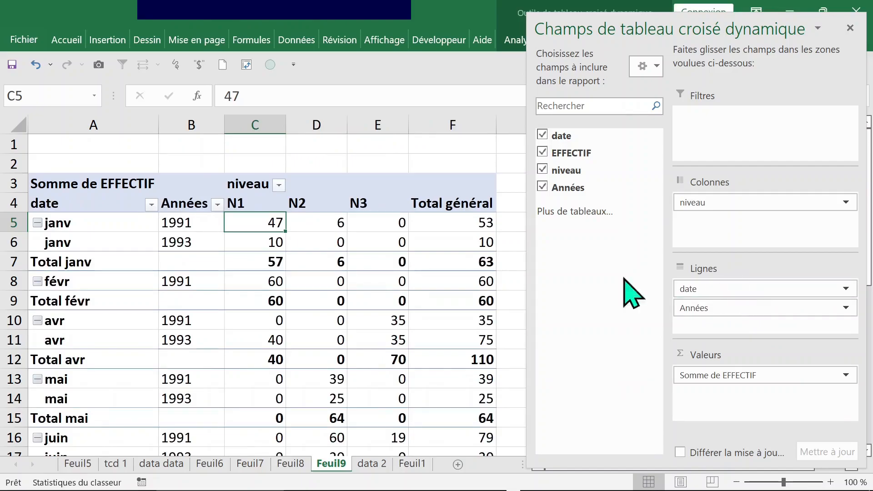
left_click(211, 268)
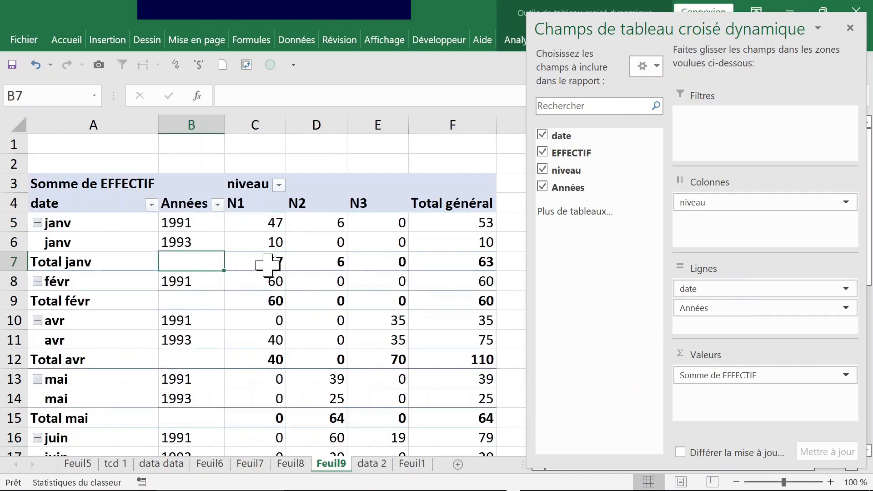
left_click(850, 28)
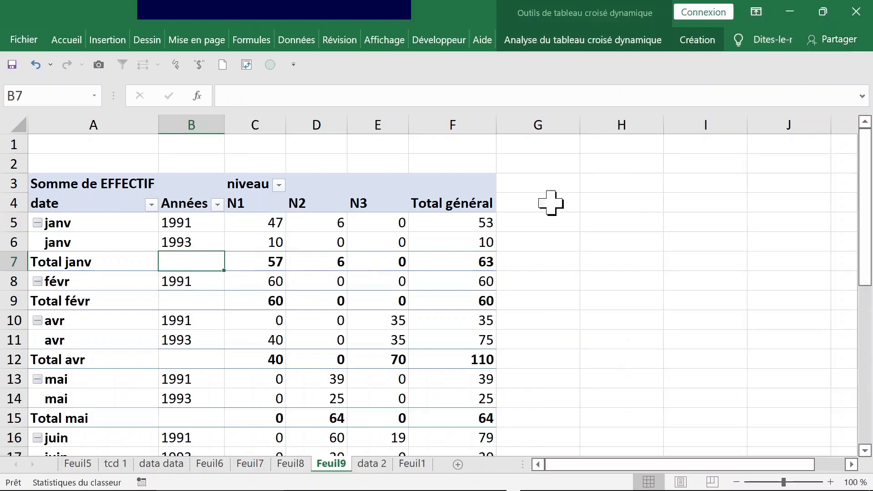
Reopen the pivot table's field list and place Années back above date in the rows.
left_click(205, 223)
right_click(202, 224)
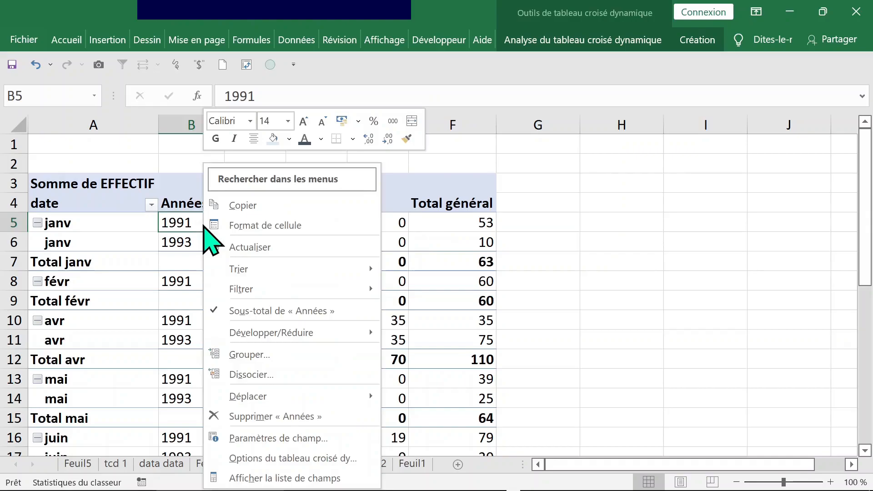
left_click(258, 478)
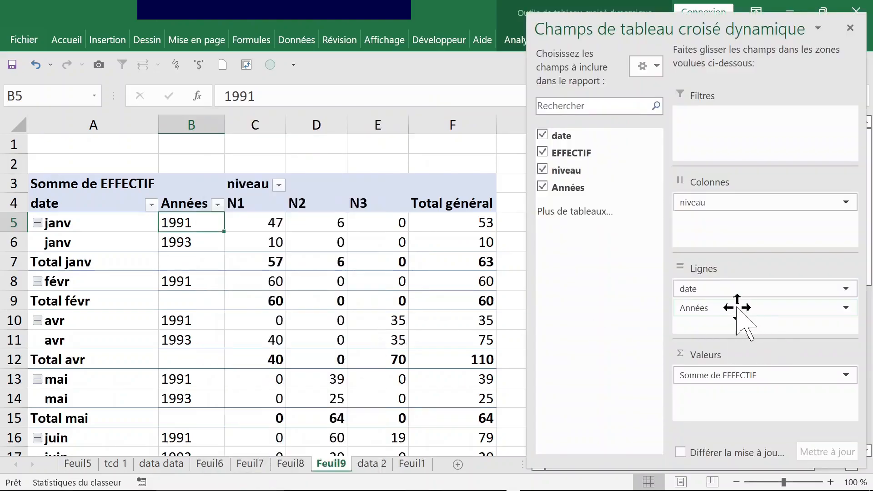
left_click(737, 308)
left_click_drag(737, 308, 735, 285)
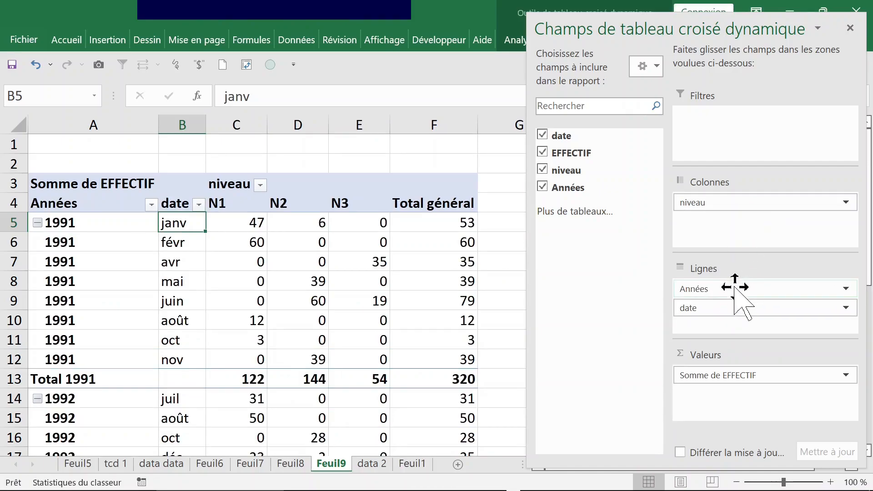
Swap the pivot table's fields so that Années is in the columns and the rows list niveau above date.
mouse_move(730, 288)
left_mouse_down()
mouse_move(740, 250)
mouse_move(719, 200)
mouse_move(732, 282)
mouse_move(721, 298)
left_mouse_up()
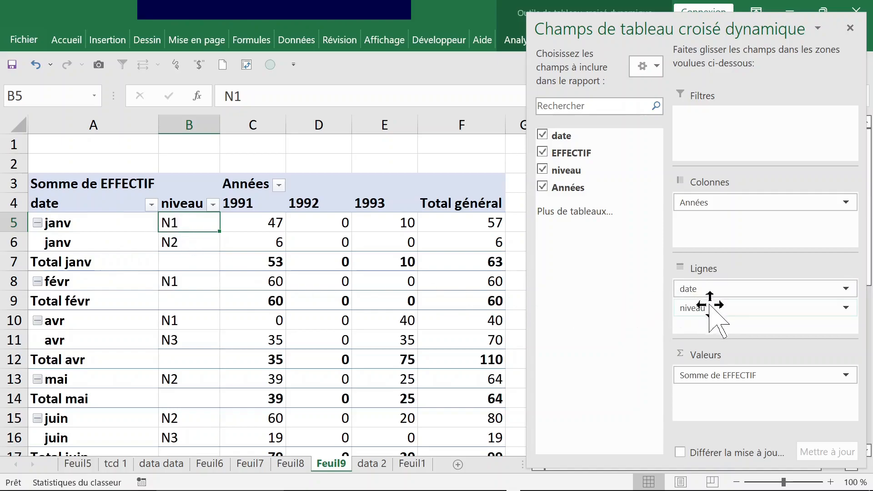
left_click_drag(715, 308, 717, 286)
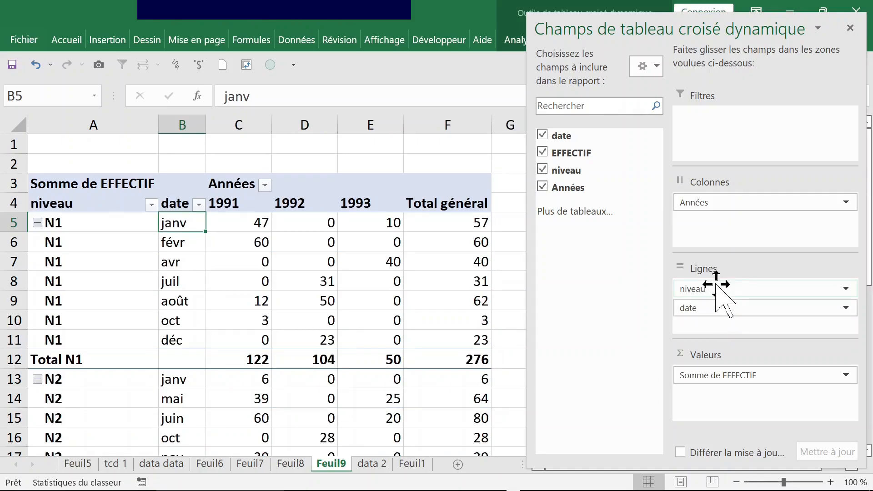
left_click(187, 304)
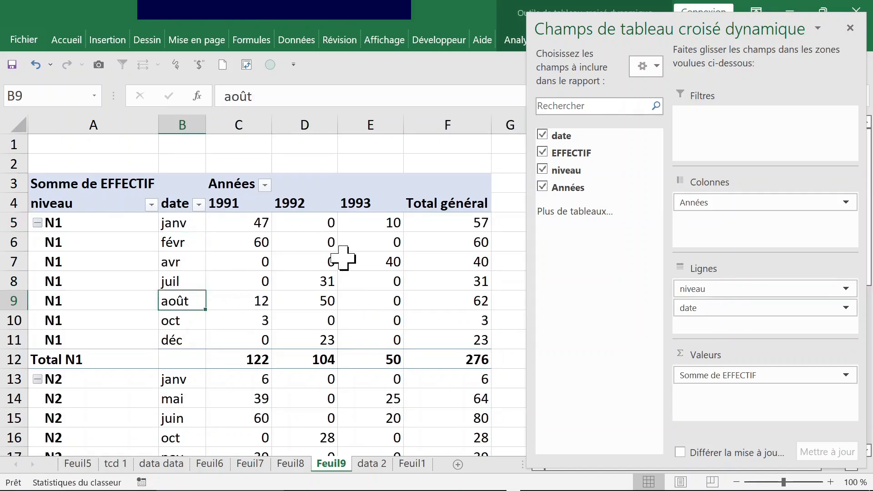